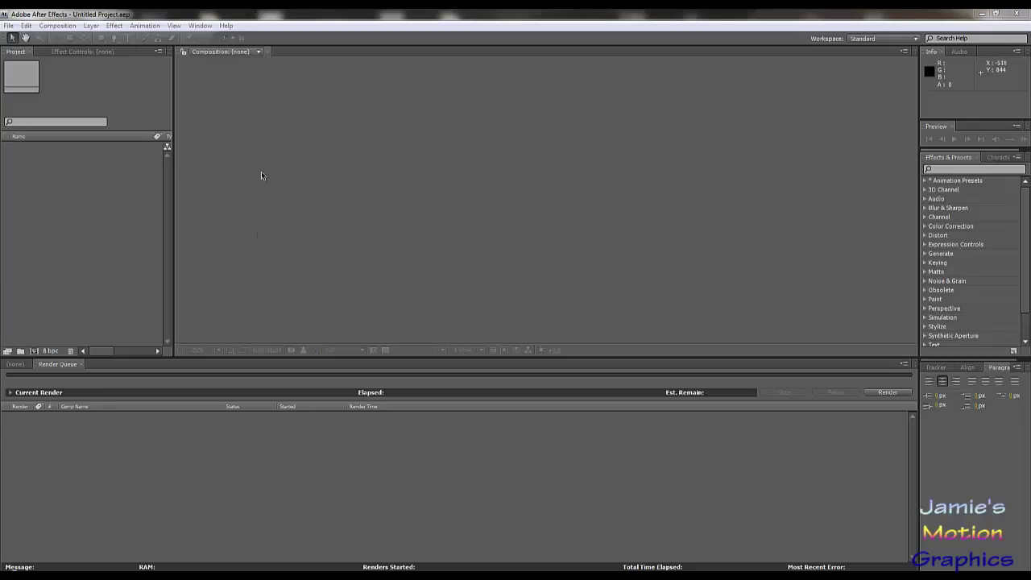
Create a new 1280×720 composition with the default settings
{"action": "left_click", "coordinate": [70, 27]}
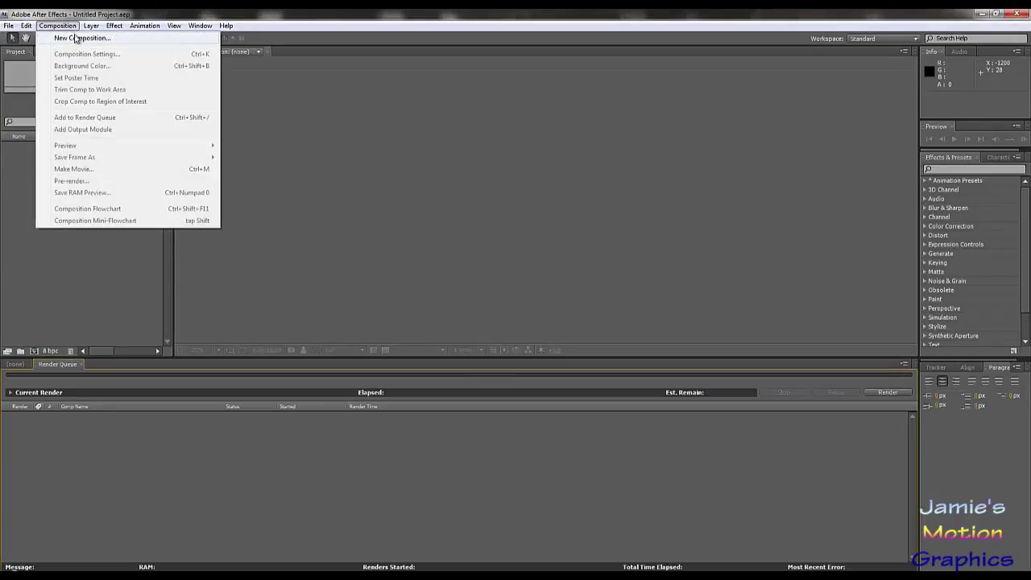
{"action": "left_click", "coordinate": [78, 38]}
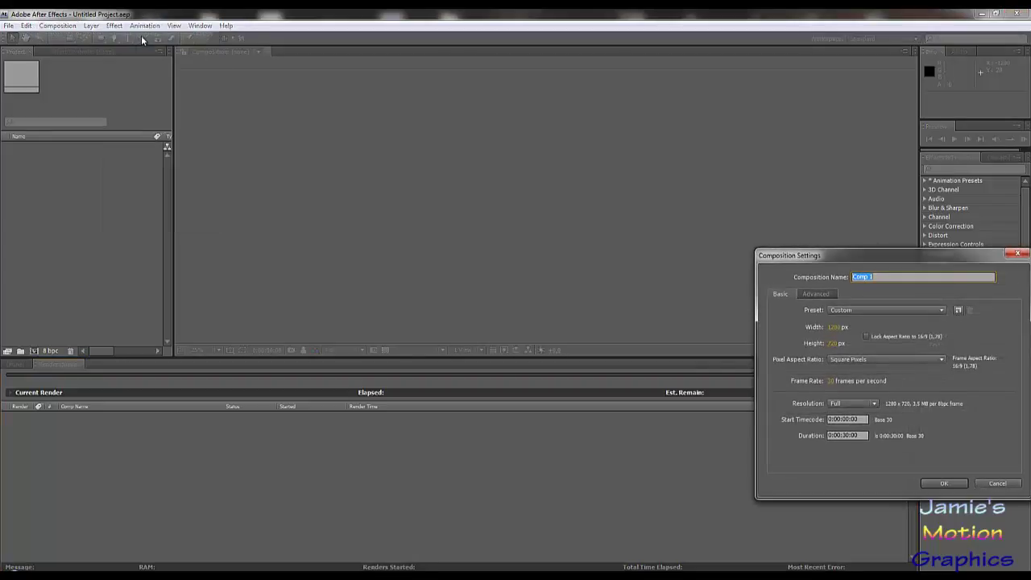
{"action": "left_click", "coordinate": [941, 483]}
Add a new black solid layer to the composition
{"action": "left_click", "coordinate": [113, 26]}
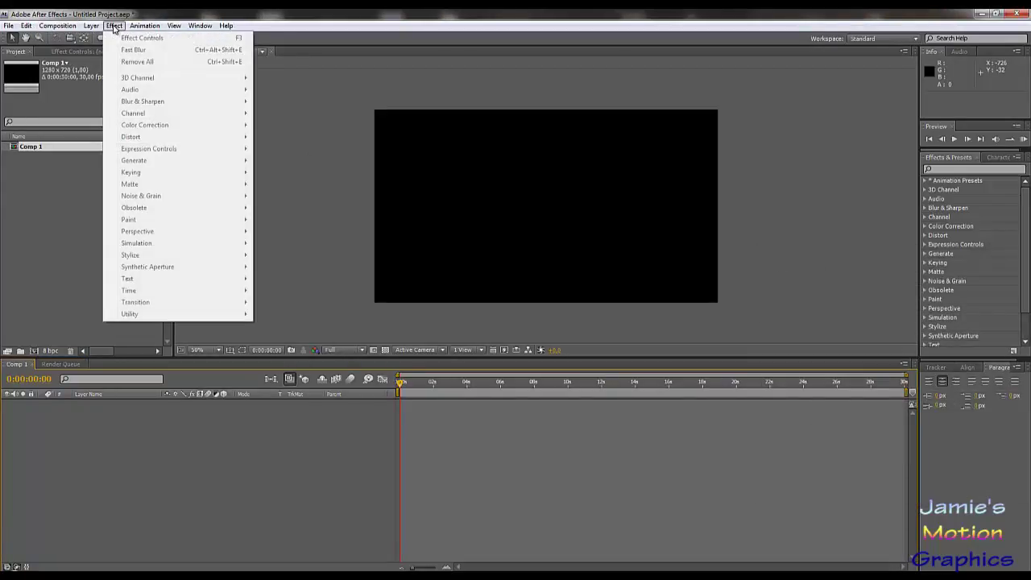
{"action": "mouse_move", "coordinate": [91, 26]}
{"action": "mouse_move", "coordinate": [134, 43]}
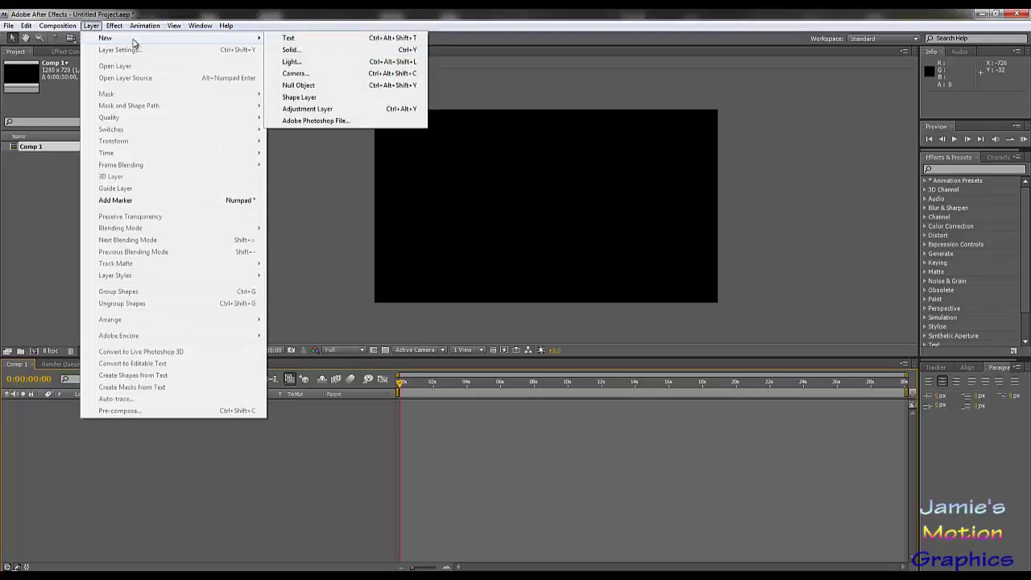
{"action": "left_click", "coordinate": [310, 53]}
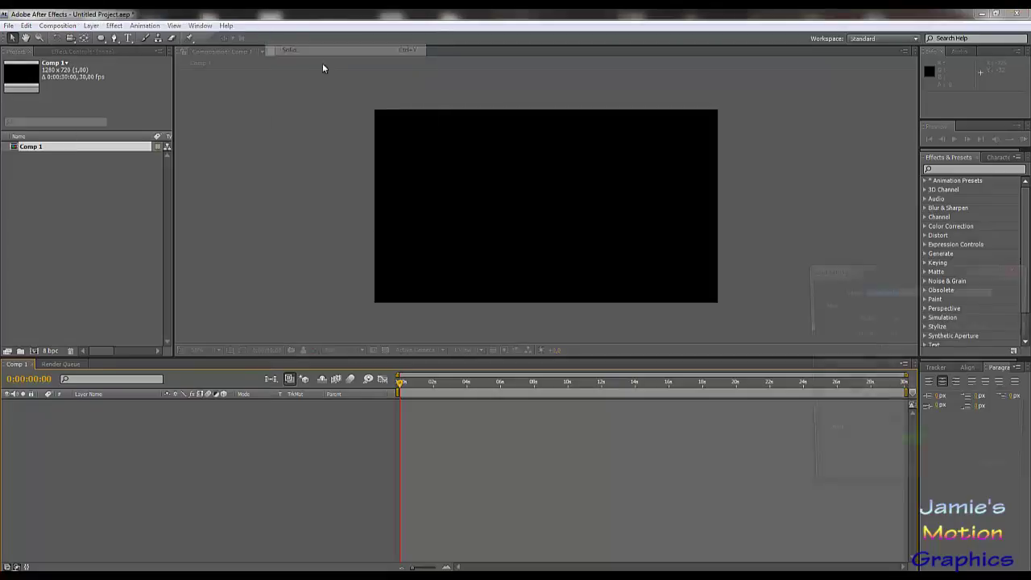
{"action": "left_click", "coordinate": [912, 449]}
{"action": "left_click_drag", "start_coordinate": [377, 425], "coordinate": [257, 469]}
{"action": "left_click", "coordinate": [492, 336]}
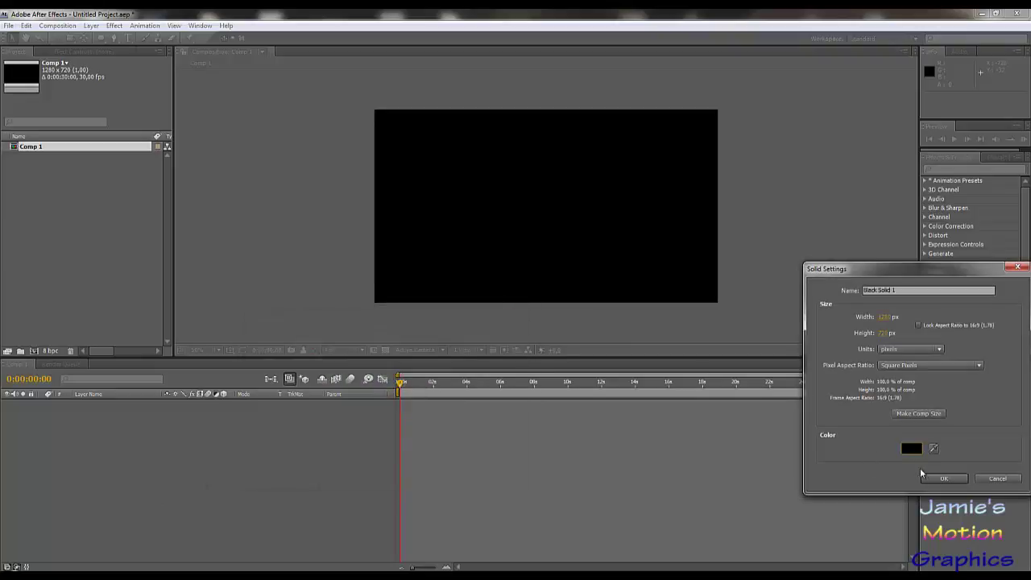
{"action": "left_click", "coordinate": [943, 479]}
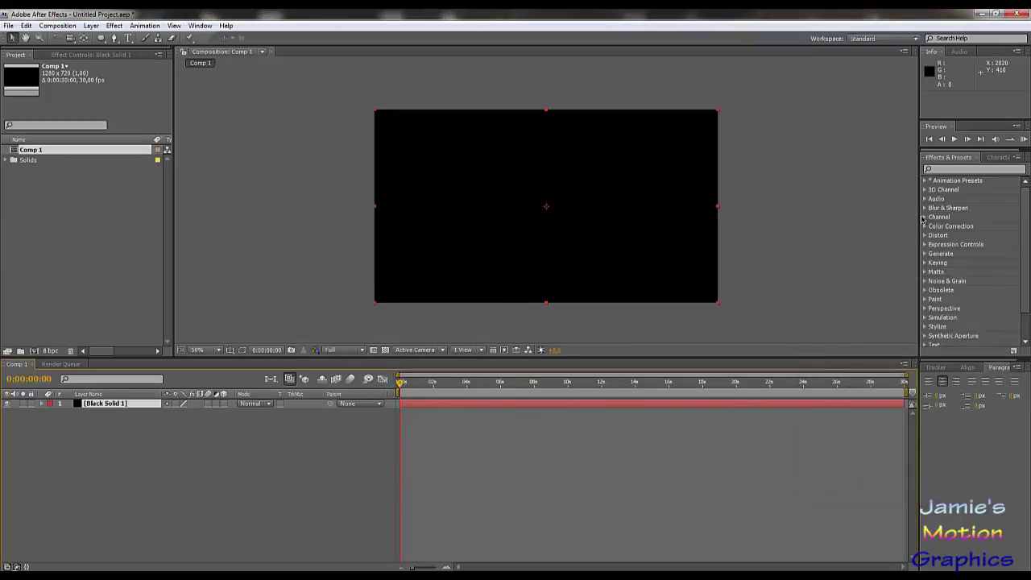
Search 'ball' in Effects & Presets and apply CC Ball Action to the black solid
{"action": "left_click", "coordinate": [948, 168]}
{"action": "type", "text": "ball"}
{"action": "left_click_drag", "start_coordinate": [974, 248], "coordinate": [115, 407]}
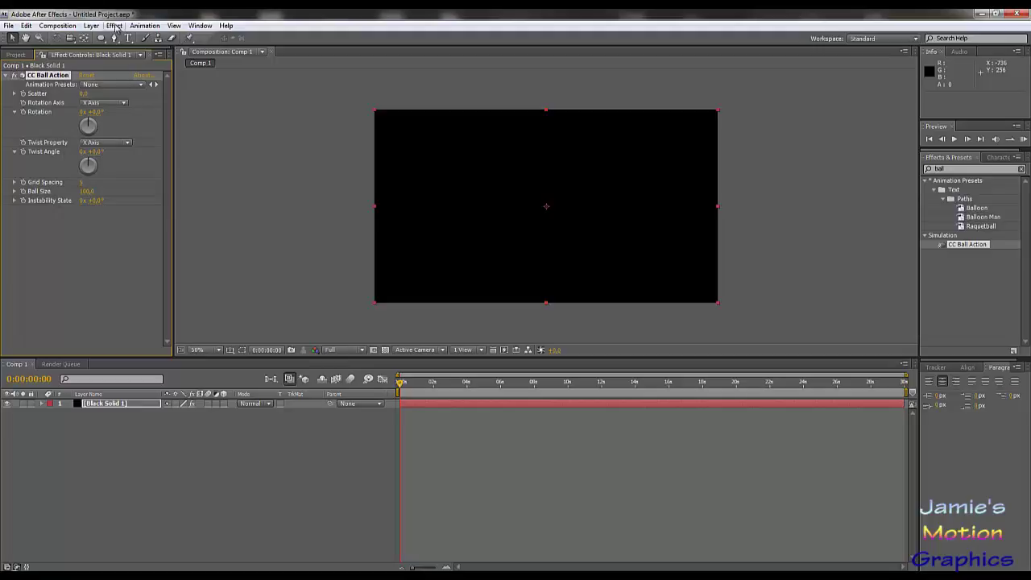
Change the solid's colour to white (FFFFFF) in Solid Settings
{"action": "left_click", "coordinate": [91, 25]}
{"action": "left_click", "coordinate": [119, 50]}
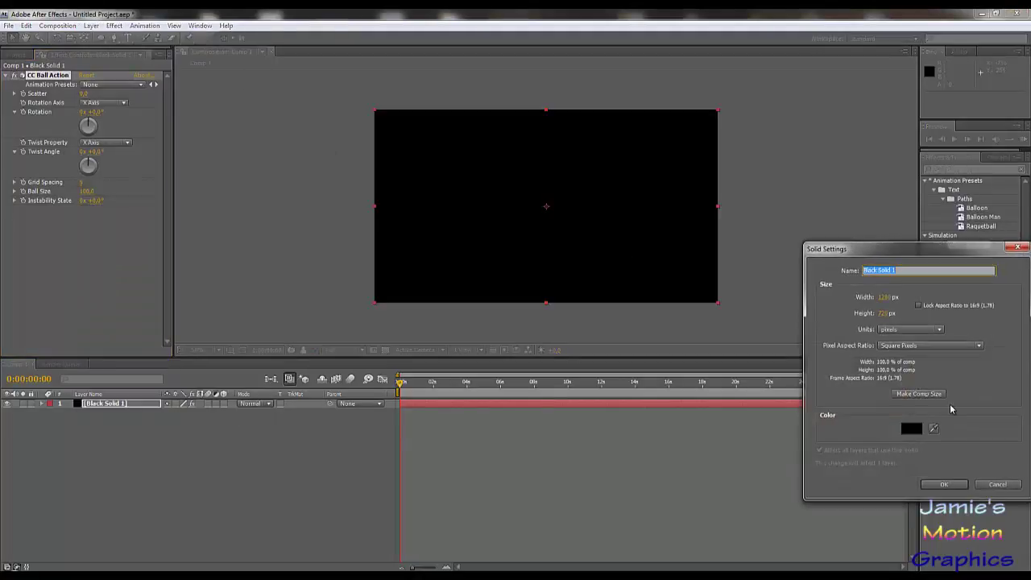
{"action": "left_click", "coordinate": [911, 426]}
{"action": "type", "text": "FFFFFF"}
{"action": "left_click", "coordinate": [491, 335]}
{"action": "left_click", "coordinate": [942, 484]}
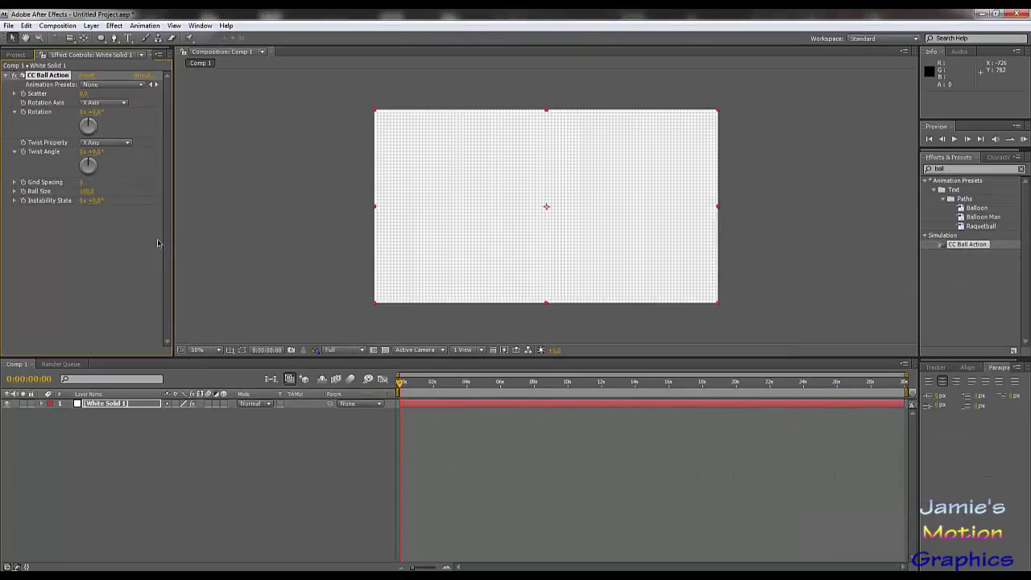
Adjust CC Ball Action's Ball Size and raise Scatter into random stars
{"action": "left_click", "coordinate": [86, 191]}
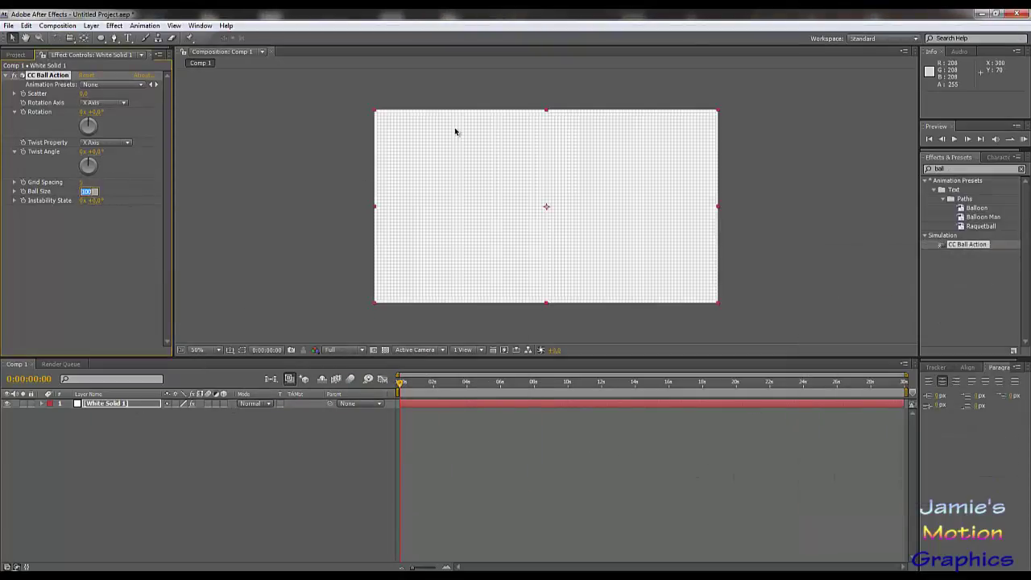
{"action": "key", "text": "Return"}
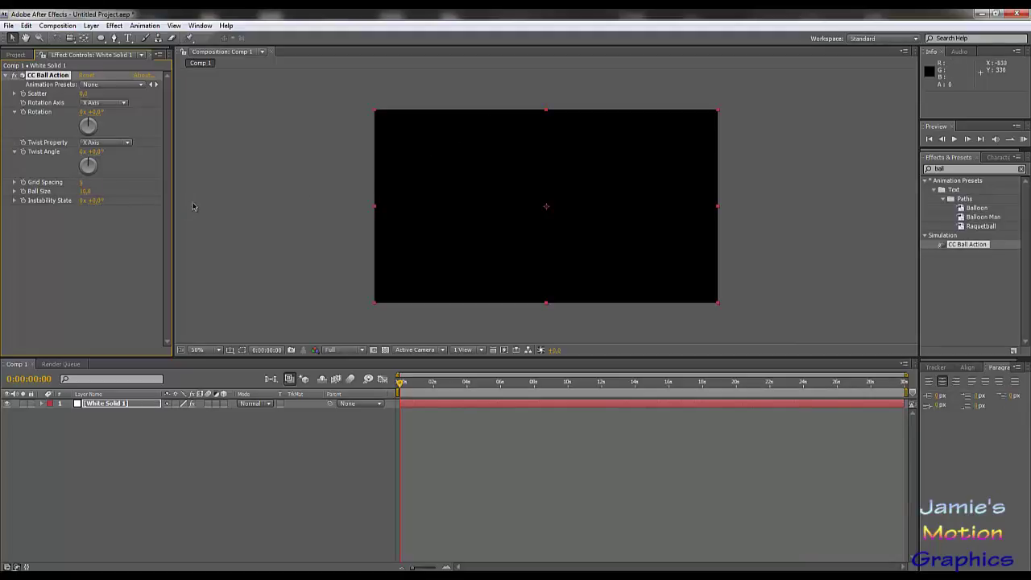
{"action": "left_click", "coordinate": [85, 192]}
{"action": "key", "text": "Return"}
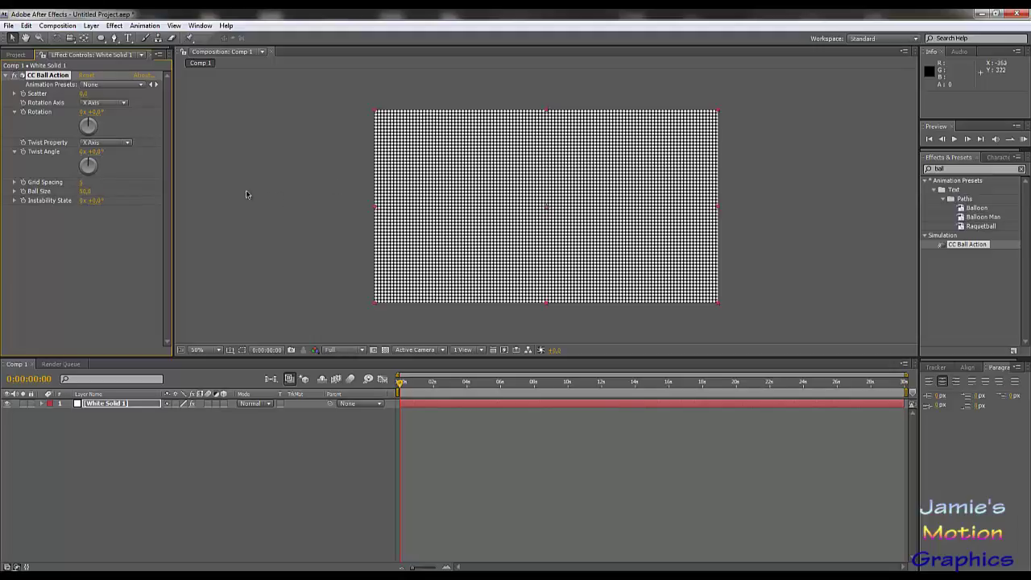
{"action": "left_click_drag", "start_coordinate": [81, 95], "coordinate": [597, 116]}
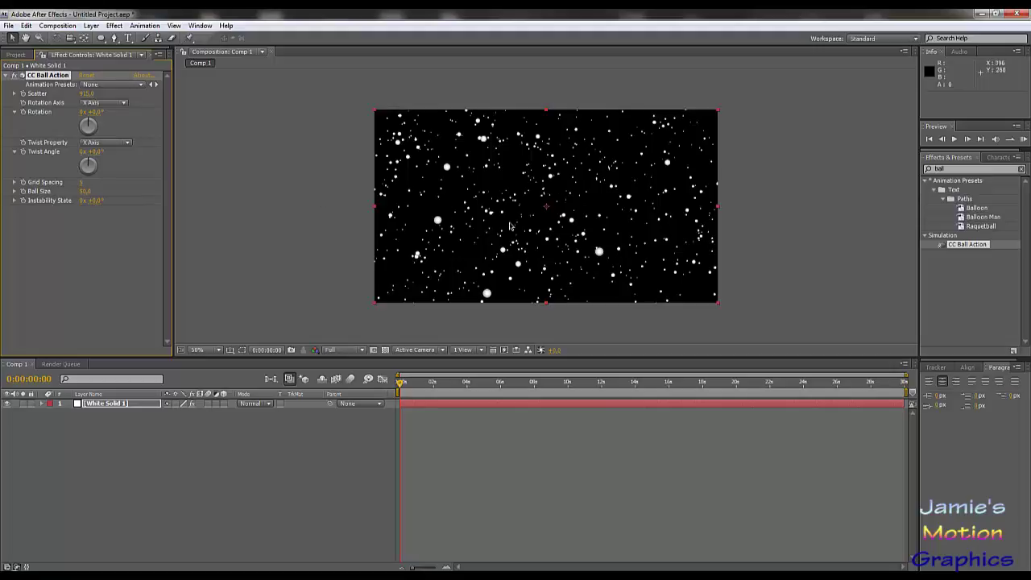
Add a new camera layer with default settings
{"action": "left_click", "coordinate": [89, 26]}
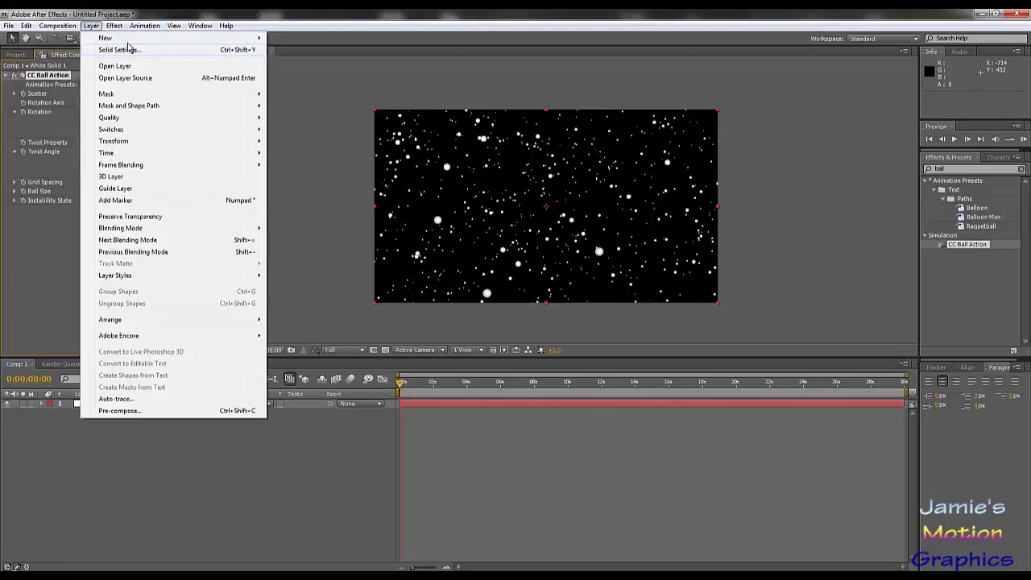
{"action": "mouse_move", "coordinate": [131, 41]}
{"action": "left_click", "coordinate": [306, 76]}
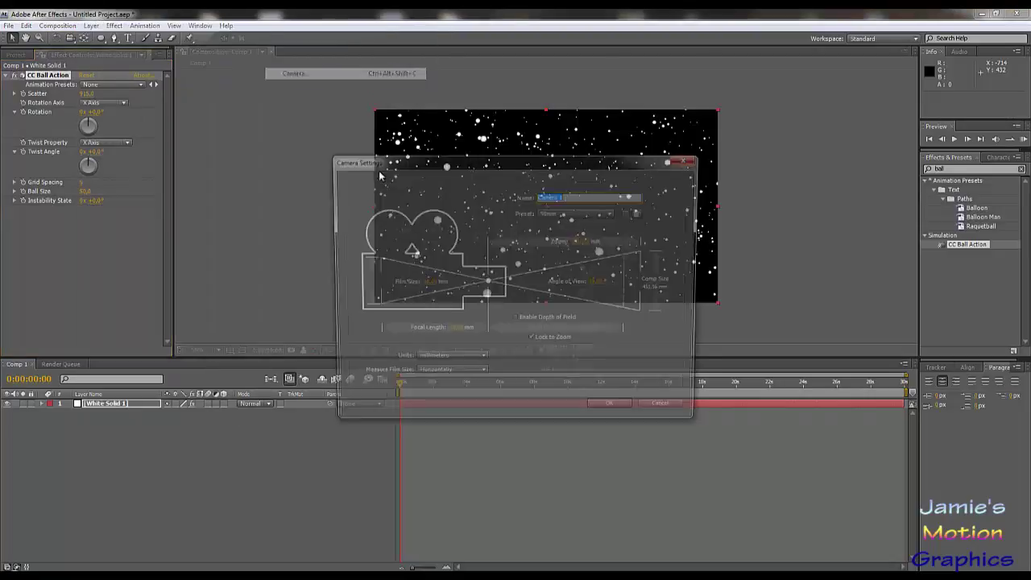
{"action": "left_click", "coordinate": [612, 411]}
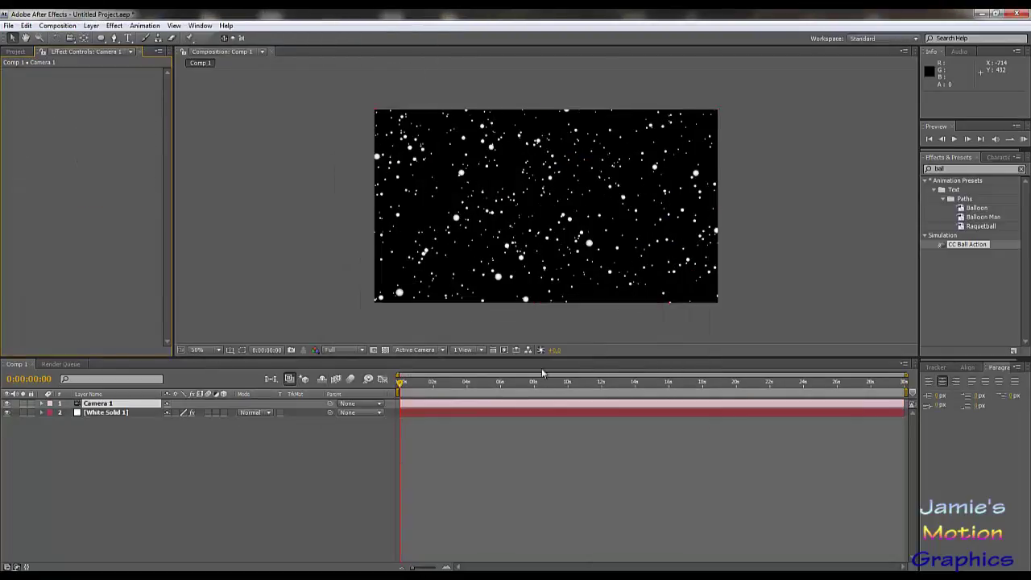
Make White Solid 1 a 3D layer and pull the camera back from the stars
{"action": "key", "text": "c"}
{"action": "left_click", "coordinate": [224, 412]}
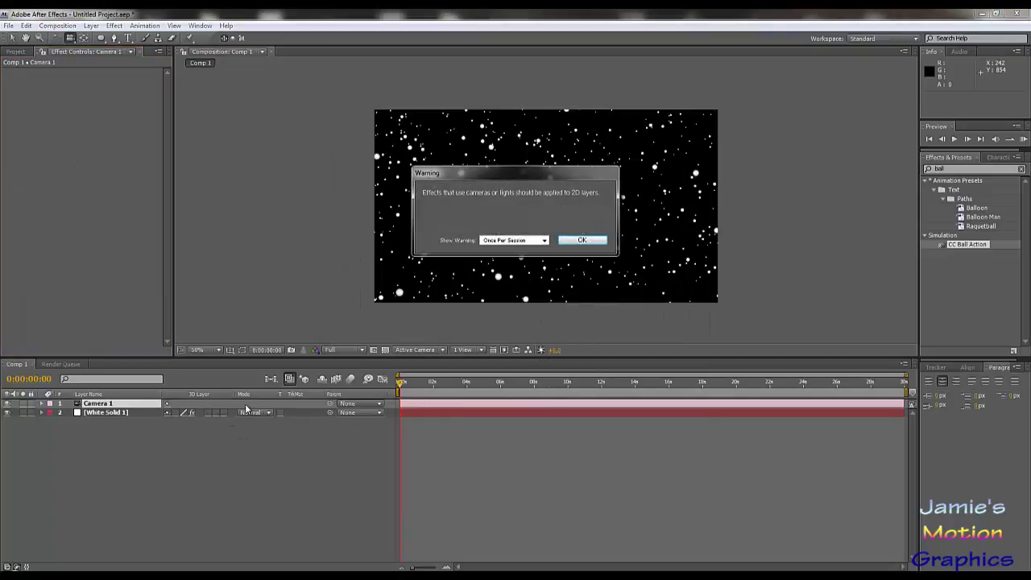
{"action": "left_click", "coordinate": [573, 241]}
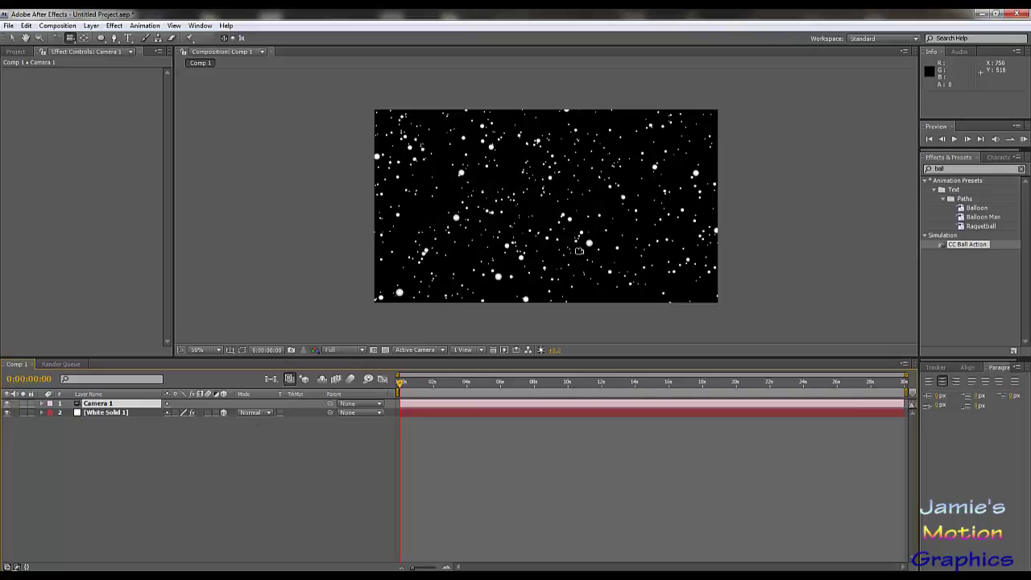
{"action": "left_click_drag", "start_coordinate": [563, 237], "coordinate": [557, 265]}
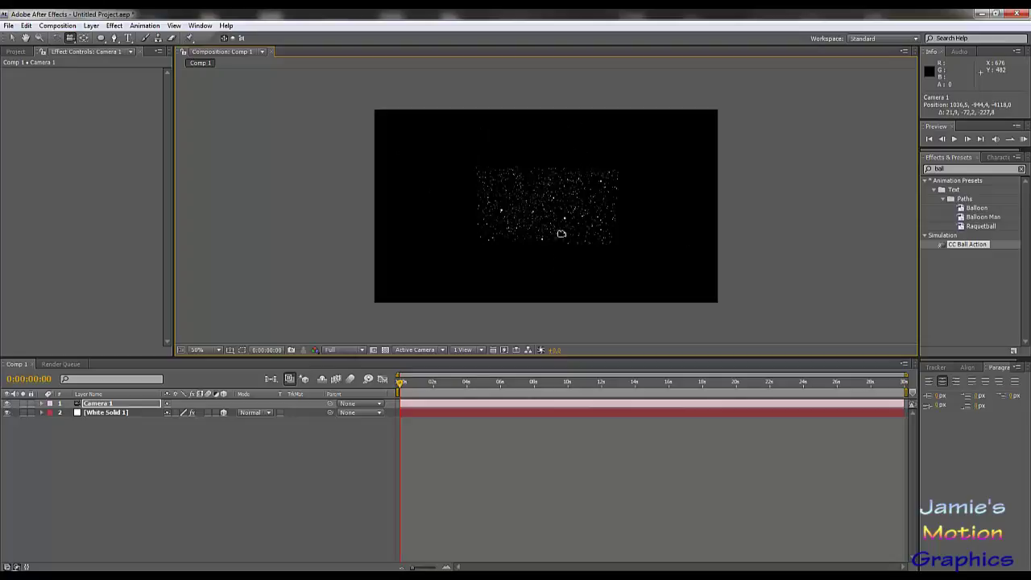
Nudge the camera, then give White Solid 1 Ball Size 50 and Grid Spacing 20
{"action": "mouse_move", "coordinate": [558, 230]}
{"action": "left_mouse_down"}
{"action": "mouse_move", "coordinate": [558, 216]}
{"action": "mouse_move", "coordinate": [564, 233]}
{"action": "left_mouse_up"}
{"action": "left_click", "coordinate": [127, 413]}
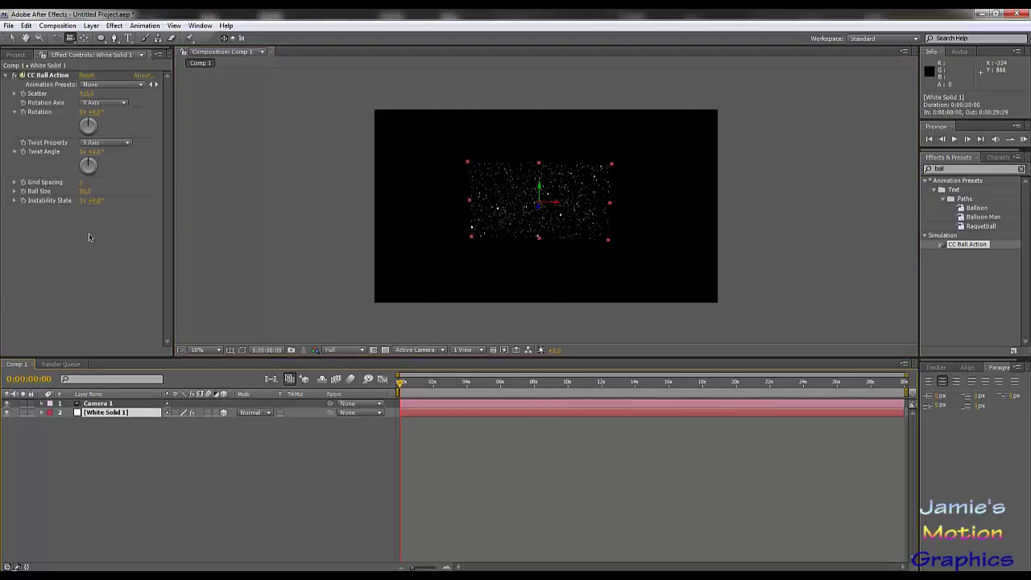
{"action": "mouse_move", "coordinate": [84, 191]}
{"action": "left_mouse_down"}
{"action": "mouse_move", "coordinate": [96, 190]}
{"action": "mouse_move", "coordinate": [86, 193]}
{"action": "left_mouse_up"}
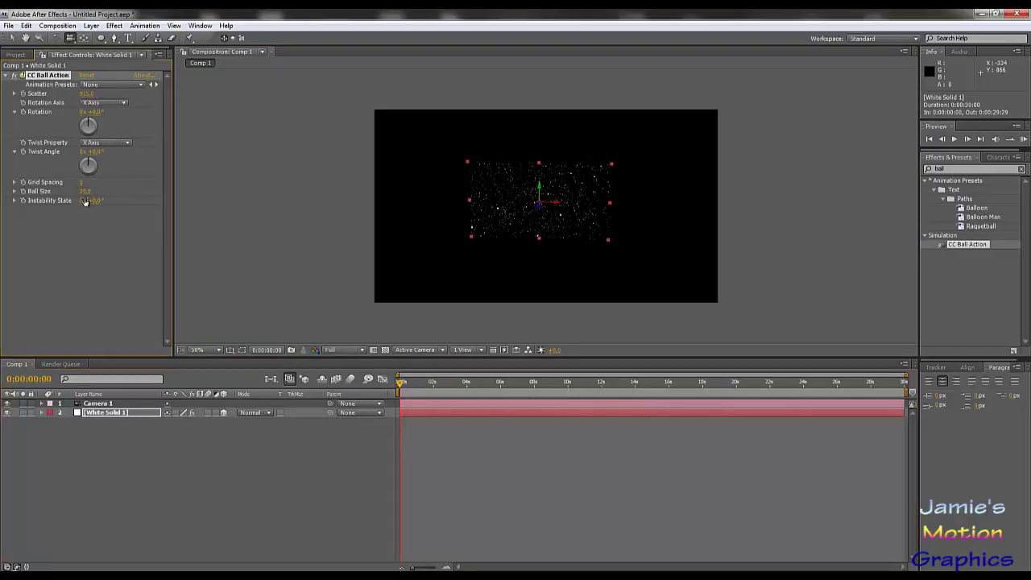
{"action": "left_click", "coordinate": [85, 191]}
{"action": "left_click", "coordinate": [84, 182]}
{"action": "type", "text": "20"}
{"action": "key", "text": "Return"}
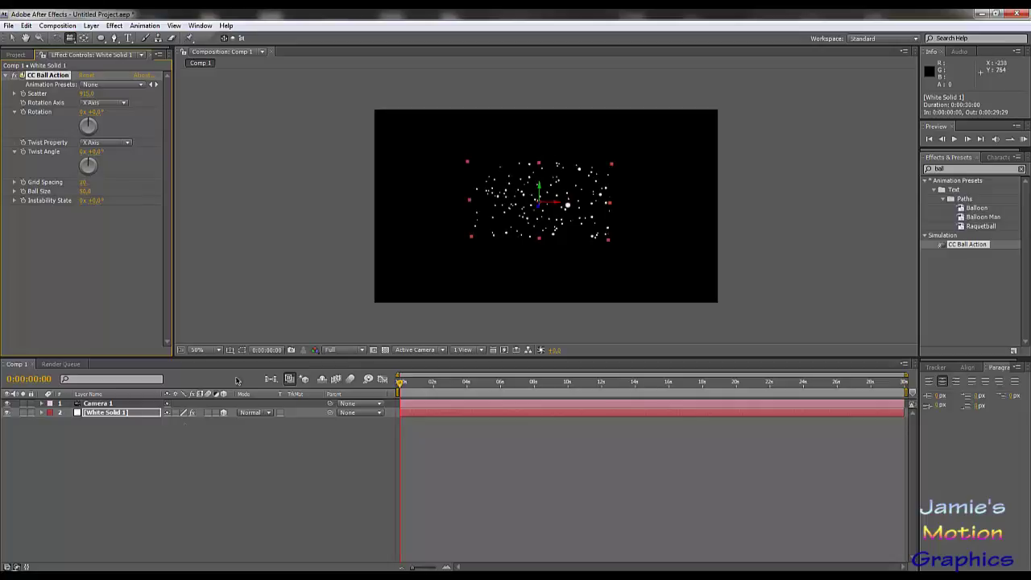
Scale White Solid 1 up to about 971% and dolly the camera back
{"action": "left_click", "coordinate": [98, 404]}
{"action": "left_click", "coordinate": [102, 413]}
{"action": "key", "text": "s"}
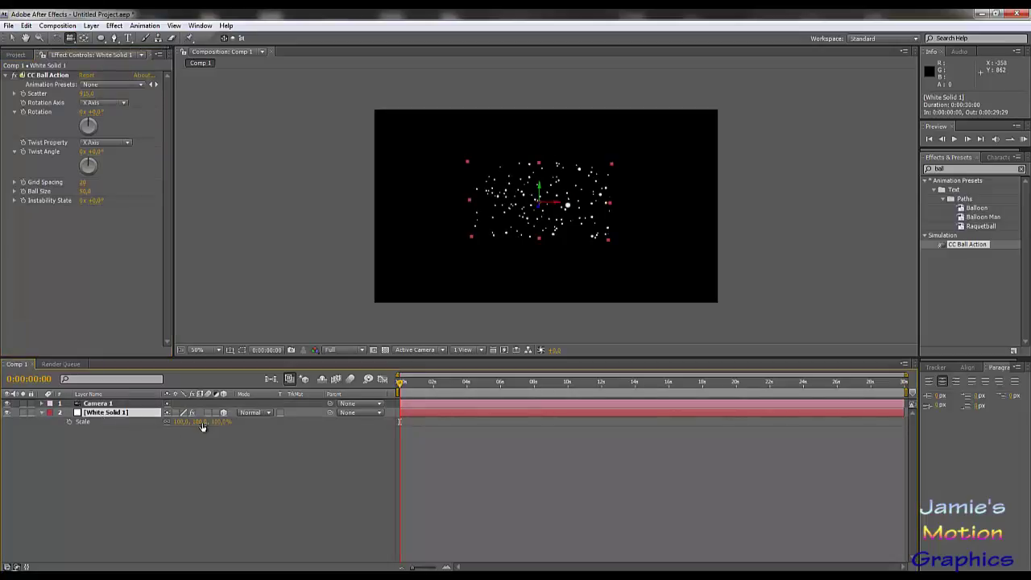
{"action": "left_click_drag", "start_coordinate": [220, 419], "coordinate": [306, 428]}
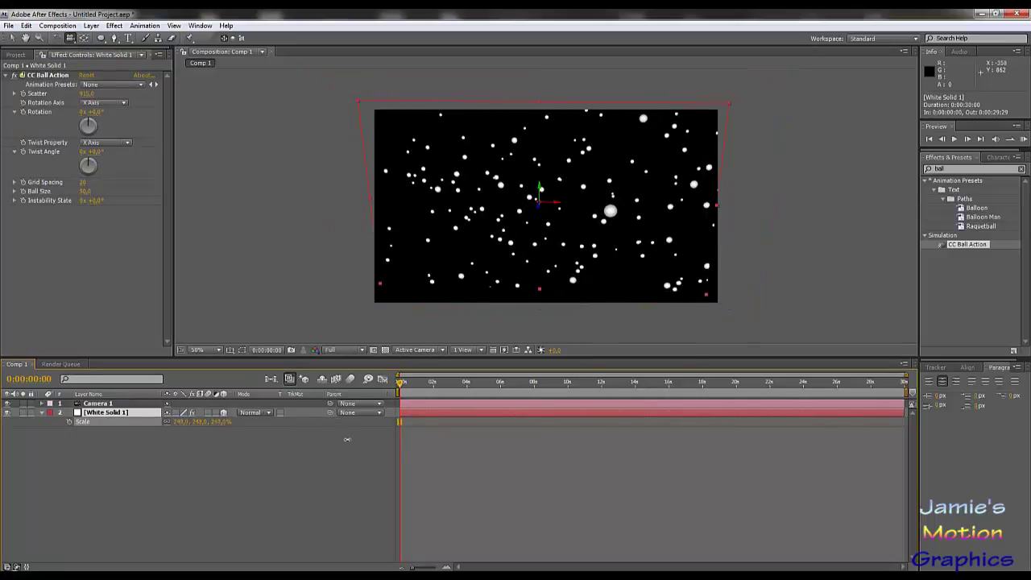
{"action": "left_click_drag", "start_coordinate": [367, 441], "coordinate": [580, 435]}
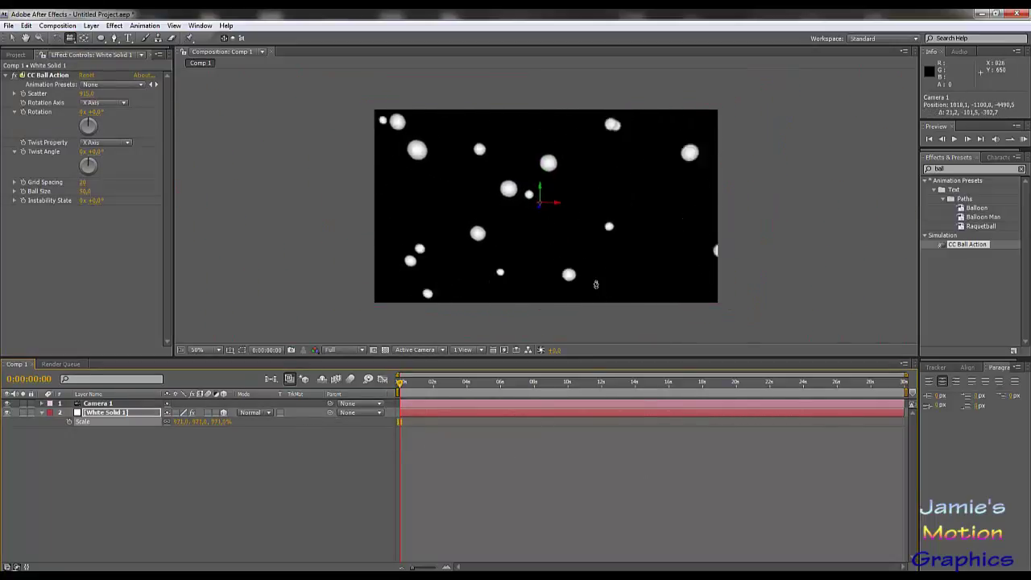
{"action": "left_click_drag", "start_coordinate": [594, 284], "coordinate": [593, 288]}
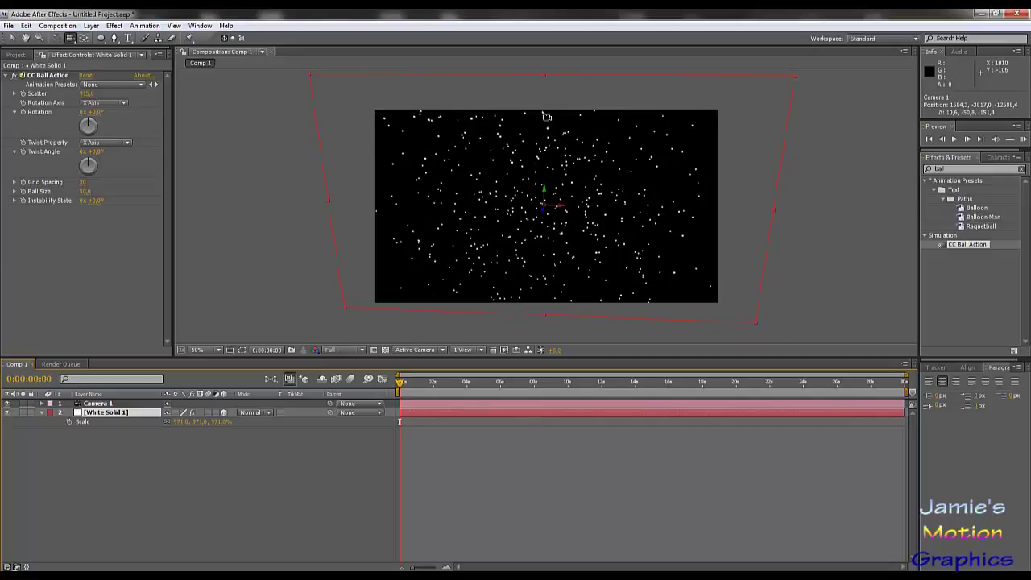
{"action": "left_click", "coordinate": [963, 169]}
Add an adjustment layer above the stars and move Camera 1 back to the top
{"action": "key", "text": "BackSpace"}
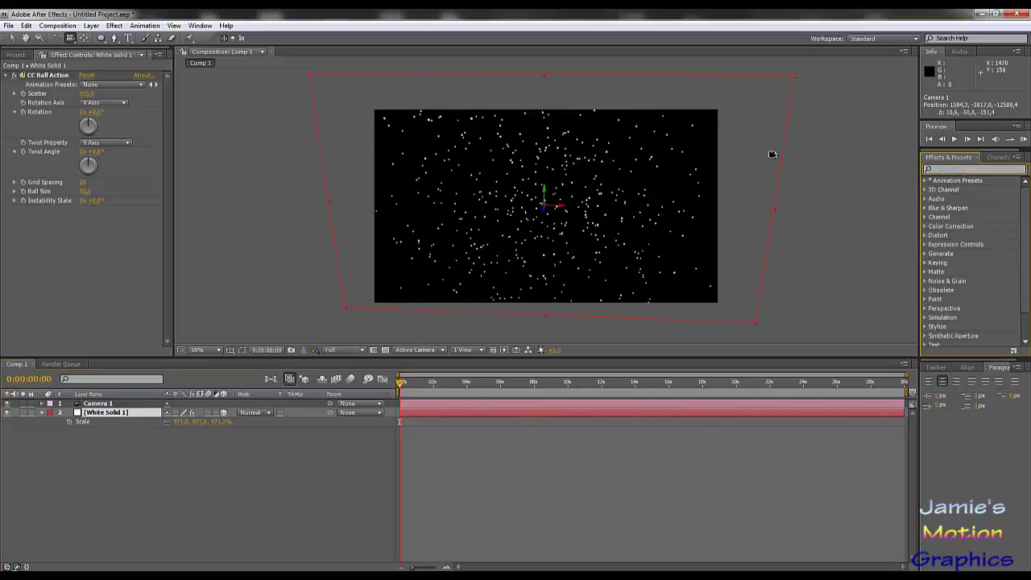
{"action": "left_click", "coordinate": [91, 25]}
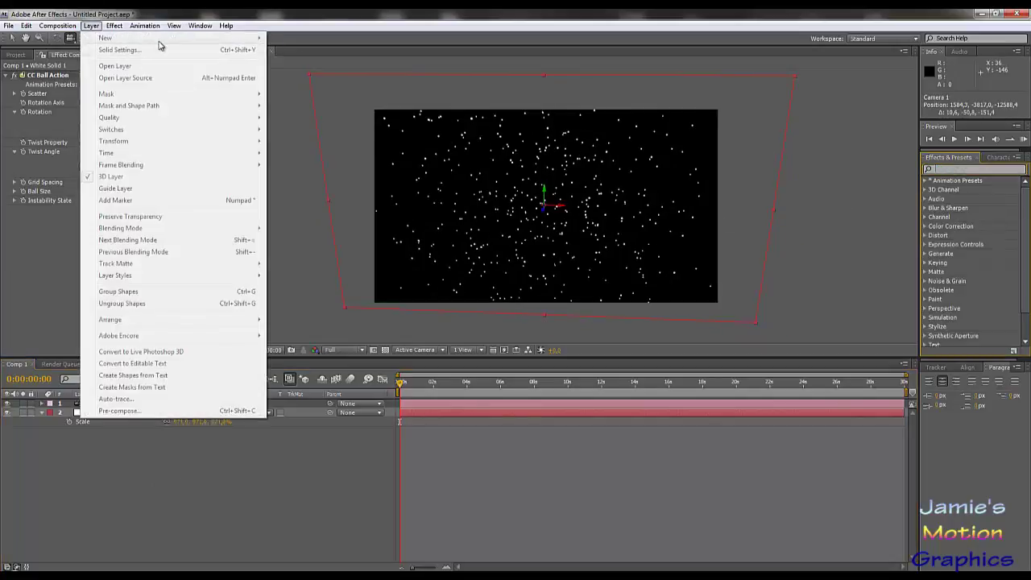
{"action": "left_click", "coordinate": [91, 25]}
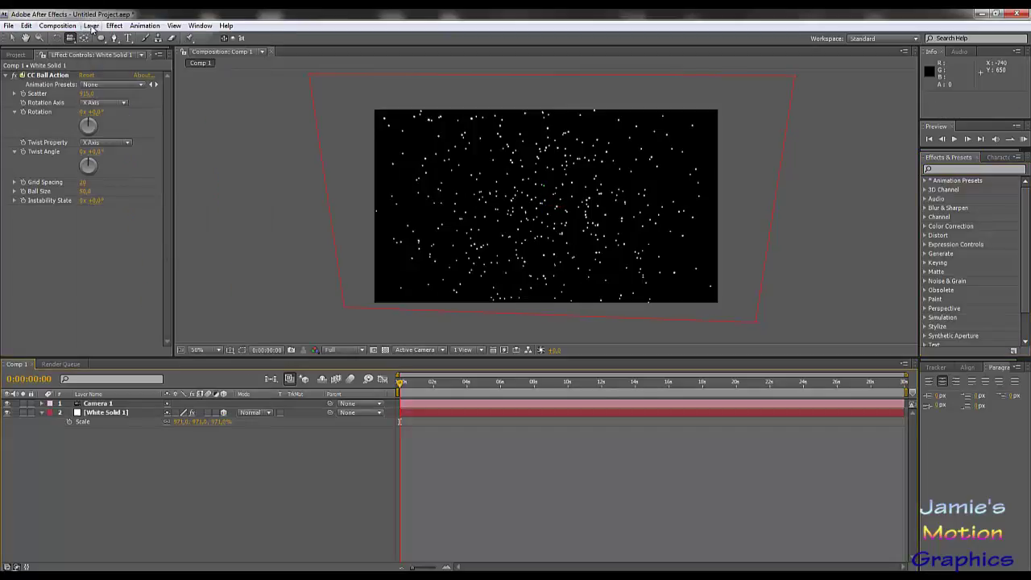
{"action": "left_click", "coordinate": [91, 26]}
{"action": "mouse_move", "coordinate": [143, 39]}
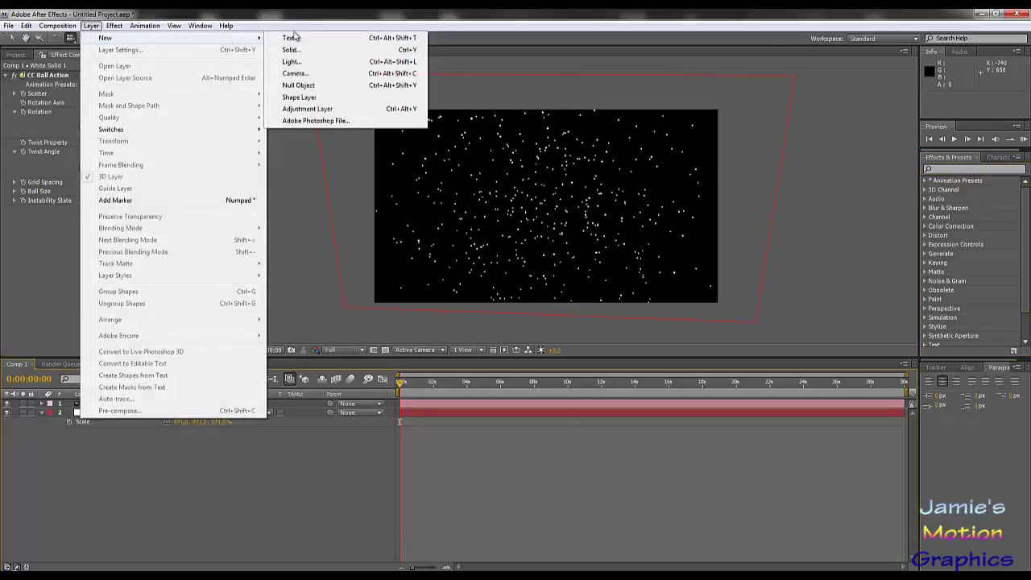
{"action": "left_click", "coordinate": [313, 110]}
{"action": "left_click_drag", "start_coordinate": [105, 412], "coordinate": [105, 402]}
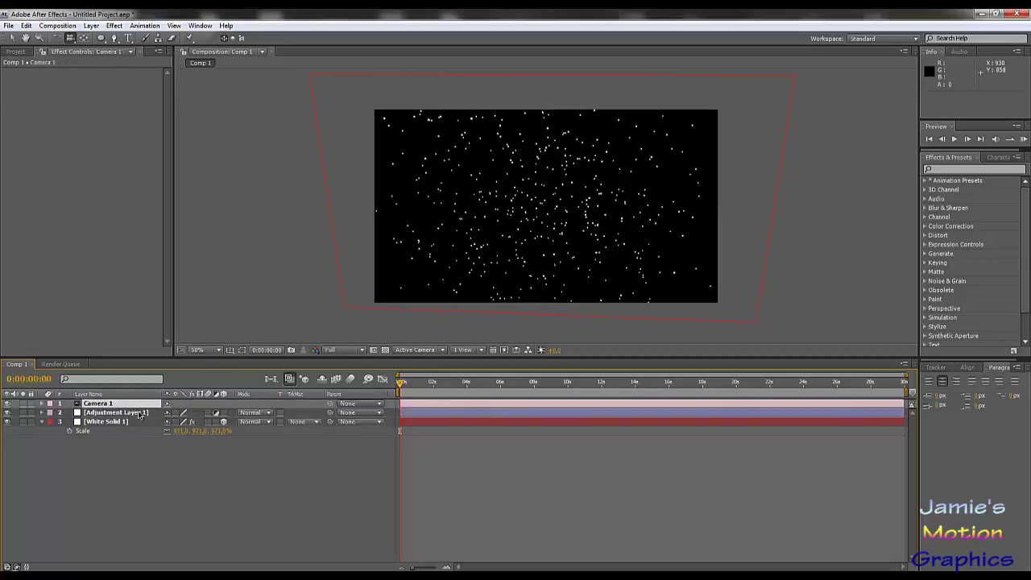
Apply Fast Blur to the adjustment layer and raise Blurriness slightly
{"action": "left_click", "coordinate": [139, 413]}
{"action": "left_click", "coordinate": [944, 170]}
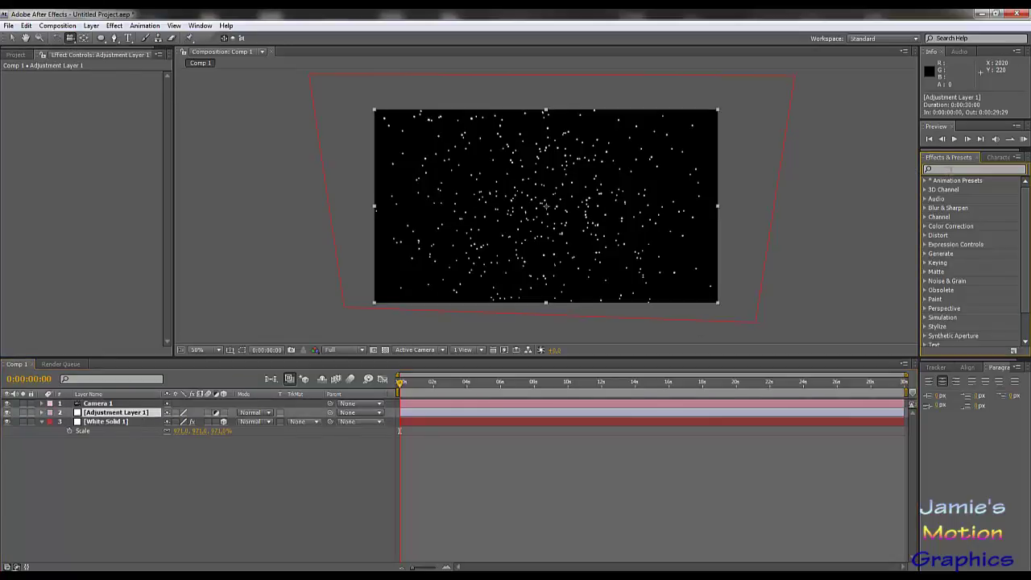
{"action": "type", "text": "blur"}
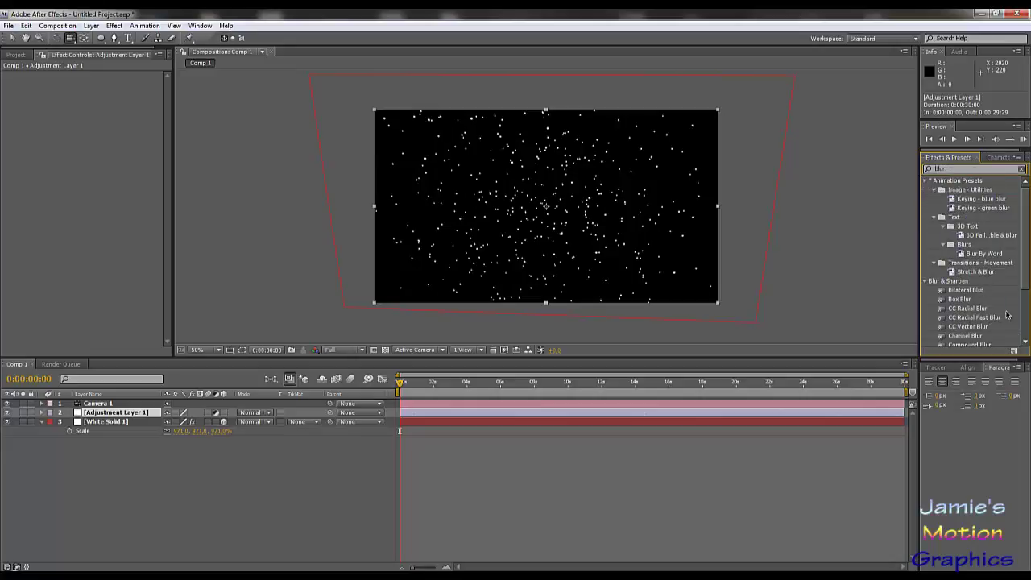
{"action": "left_click_drag", "start_coordinate": [1025, 298], "coordinate": [1025, 342]}
{"action": "left_click_drag", "start_coordinate": [959, 287], "coordinate": [89, 413]}
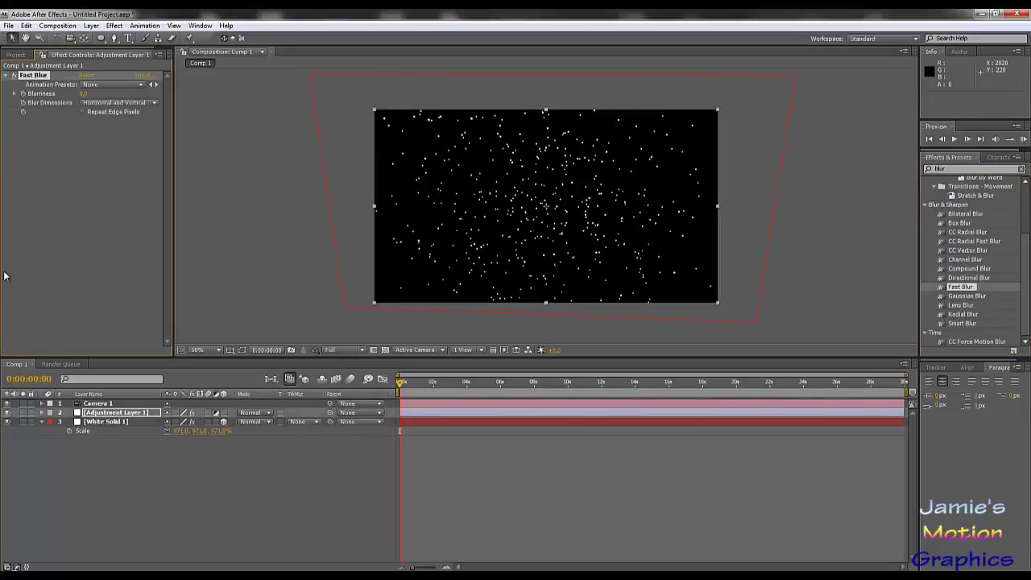
{"action": "left_click_drag", "start_coordinate": [85, 94], "coordinate": [89, 98]}
Duplicate the star solid with Scatter 940, Ball Size 30, Grid Spacing 15, above the adjustment layer
{"action": "left_click", "coordinate": [118, 422]}
{"action": "key", "text": "ctrl+d"}
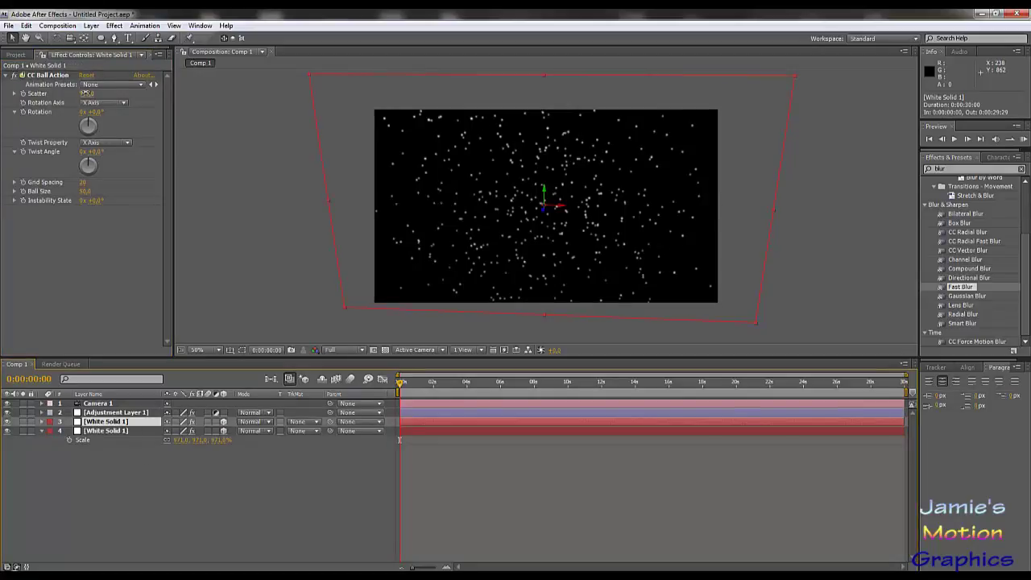
{"action": "left_click_drag", "start_coordinate": [87, 95], "coordinate": [101, 93]}
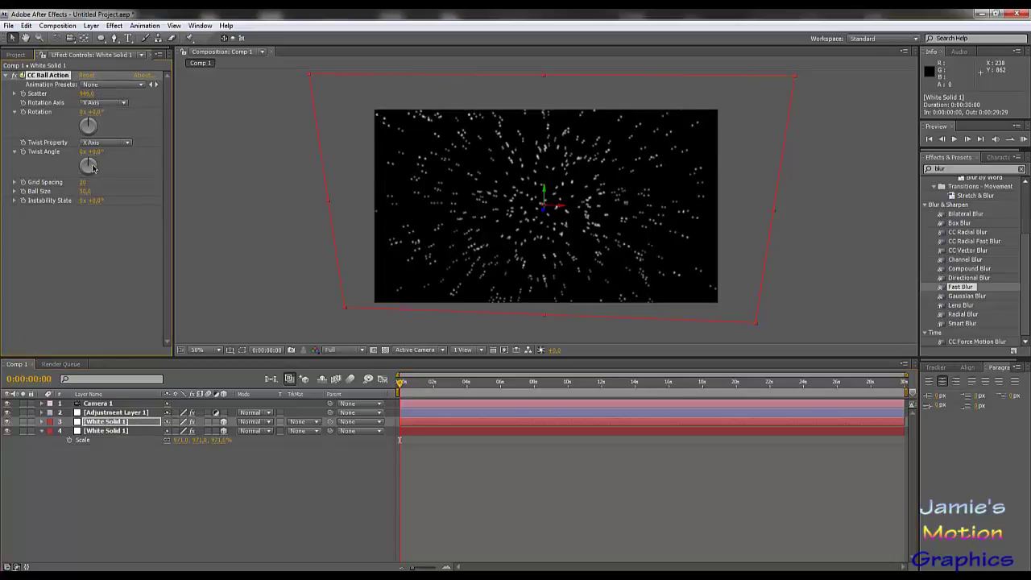
{"action": "left_click", "coordinate": [86, 192]}
{"action": "key", "text": "shift+Tab"}
{"action": "type", "text": "15"}
{"action": "key", "text": "Return"}
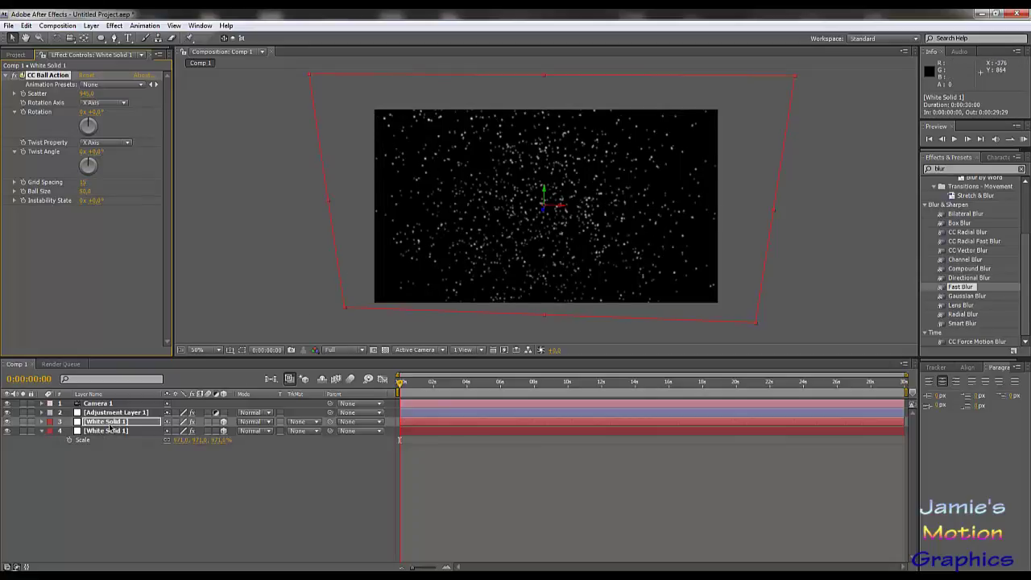
{"action": "left_click_drag", "start_coordinate": [110, 426], "coordinate": [114, 412]}
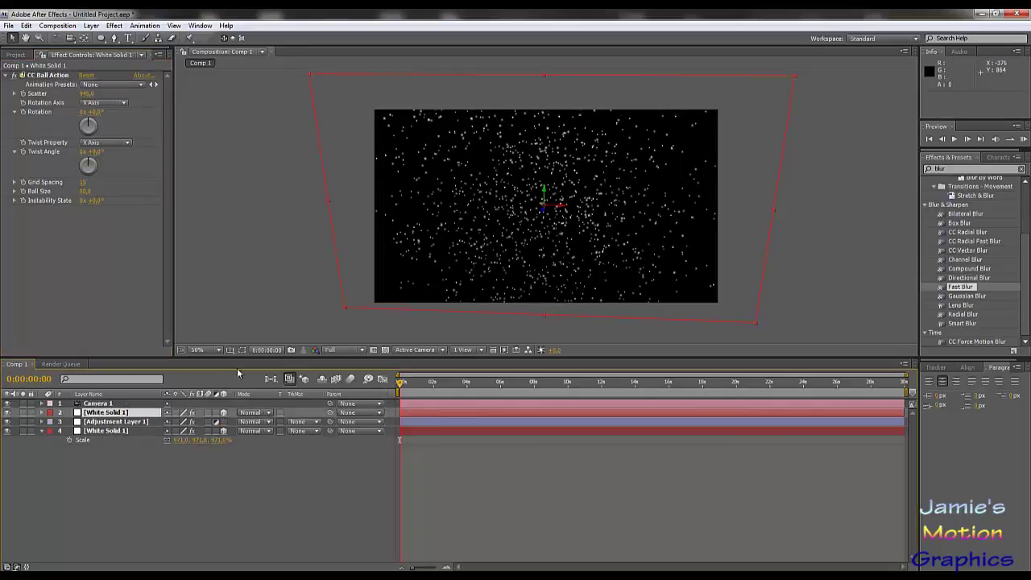
Increase the adjustment layer's Fast Blur, then paste that Fast Blur onto the bottom star solid
{"action": "left_click", "coordinate": [114, 432]}
{"action": "left_click", "coordinate": [114, 421]}
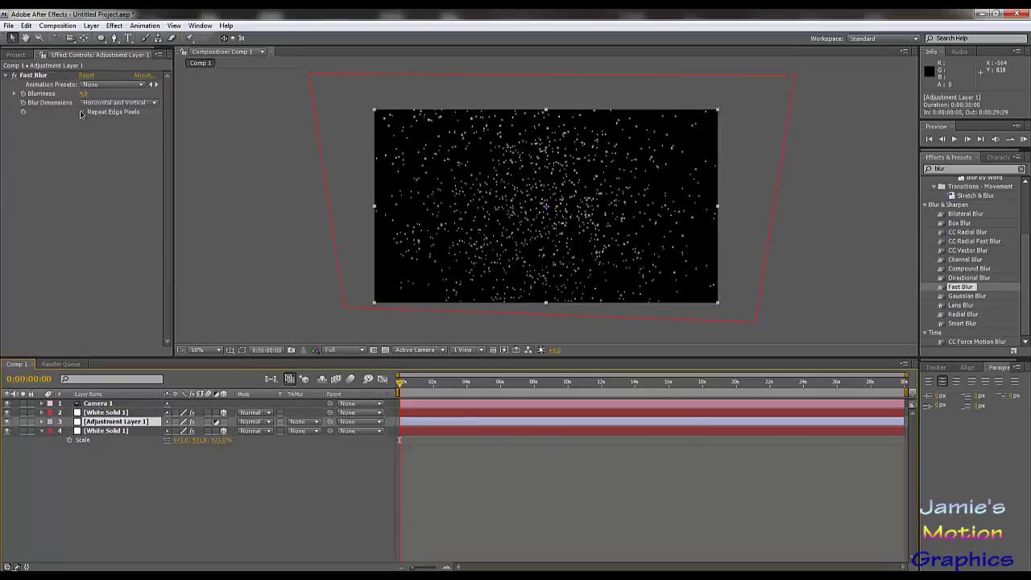
{"action": "left_click_drag", "start_coordinate": [83, 98], "coordinate": [90, 94]}
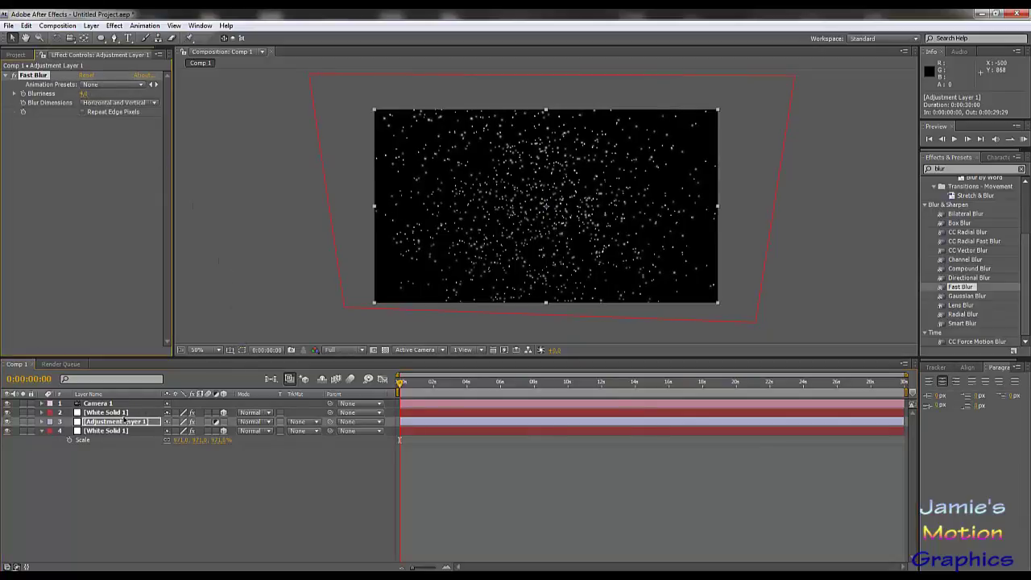
{"action": "left_click", "coordinate": [40, 75]}
{"action": "left_click", "coordinate": [109, 431]}
{"action": "key", "text": "ctrl+v"}
Delete the adjustment layer and duplicate the blurred star solid
{"action": "left_click", "coordinate": [117, 421]}
{"action": "key", "text": "Delete"}
{"action": "left_click", "coordinate": [103, 426]}
{"action": "key", "text": "ctrl+d"}
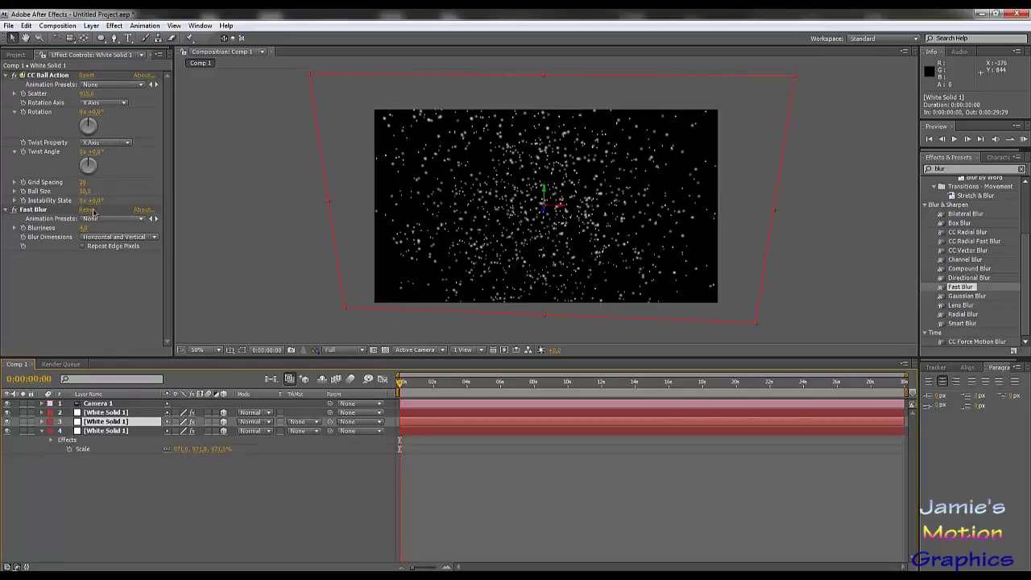
Enlarge the copy's balls, move it to the bottom, and blur it heavily
{"action": "left_click_drag", "start_coordinate": [84, 195], "coordinate": [100, 182]}
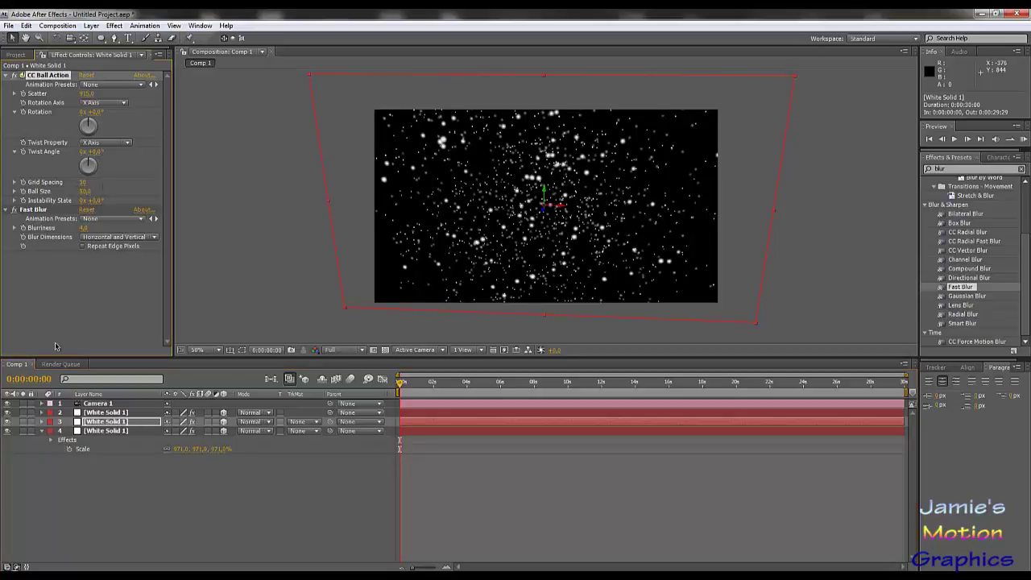
{"action": "left_click_drag", "start_coordinate": [110, 424], "coordinate": [105, 455]}
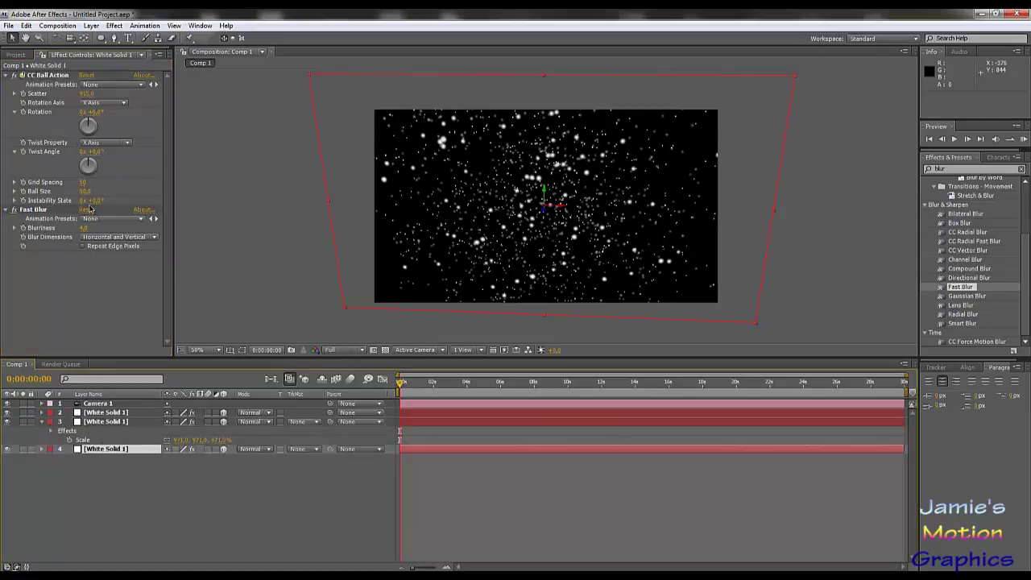
{"action": "left_click_drag", "start_coordinate": [86, 229], "coordinate": [104, 228]}
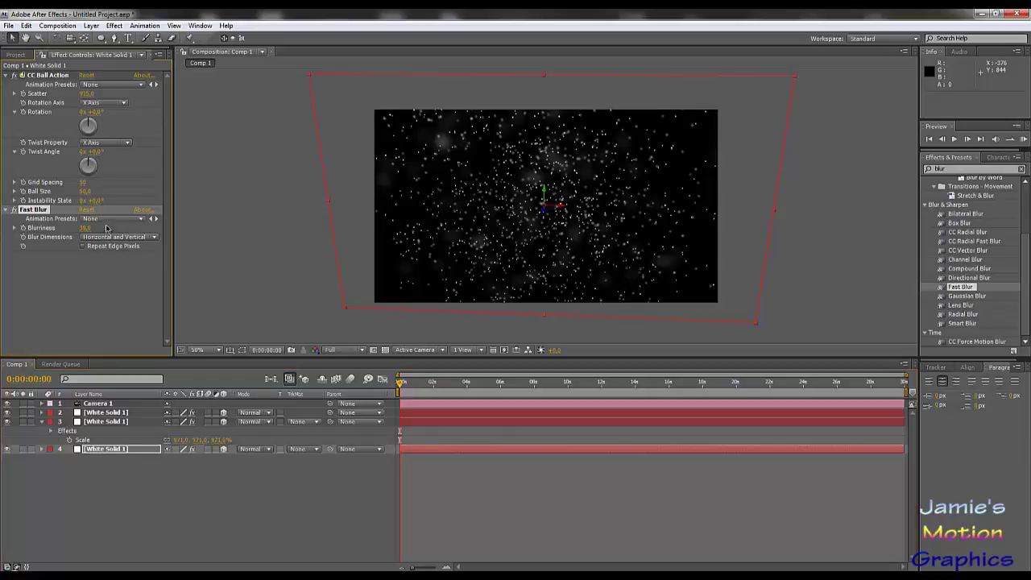
Set the other blurred star solid's Blurriness to 6 and open it in the Layer panel
{"action": "left_click", "coordinate": [118, 423]}
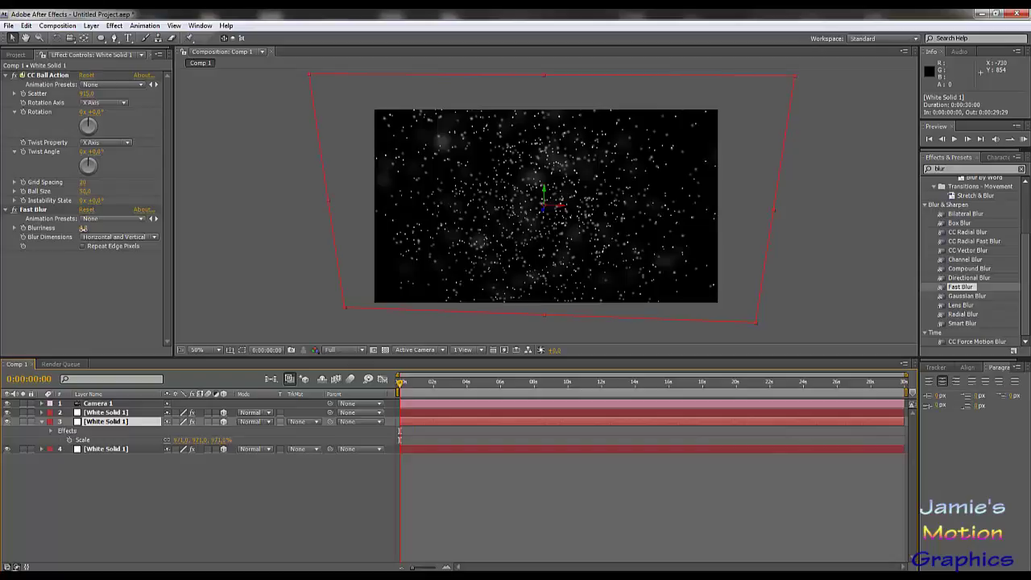
{"action": "left_click_drag", "start_coordinate": [84, 229], "coordinate": [86, 230]}
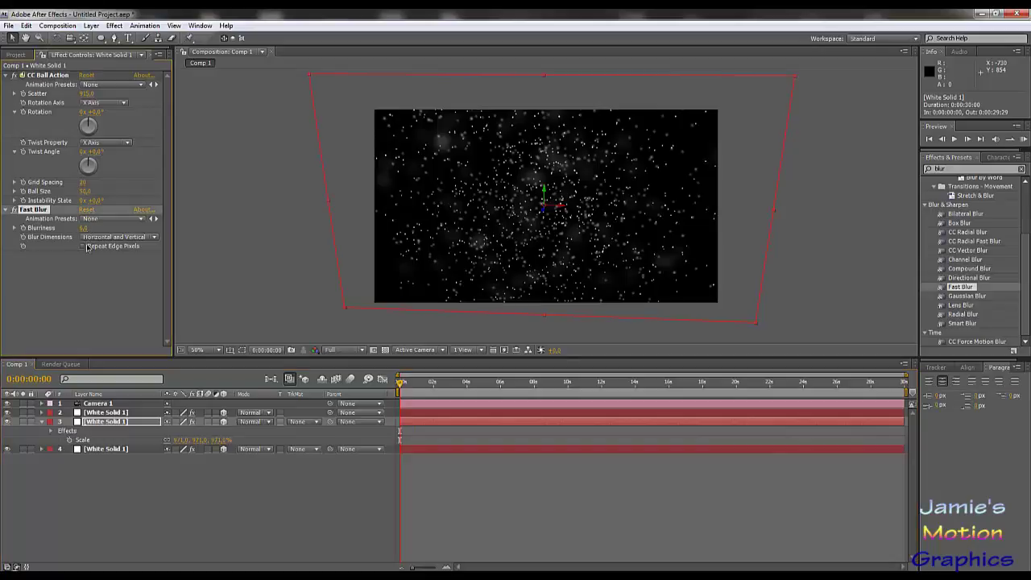
{"action": "left_click", "coordinate": [85, 228]}
{"action": "type", "text": "10"}
{"action": "key", "text": "Return"}
{"action": "left_click", "coordinate": [87, 227]}
{"action": "type", "text": "6"}
{"action": "key", "text": "Return"}
{"action": "double_click", "coordinate": [378, 142]}
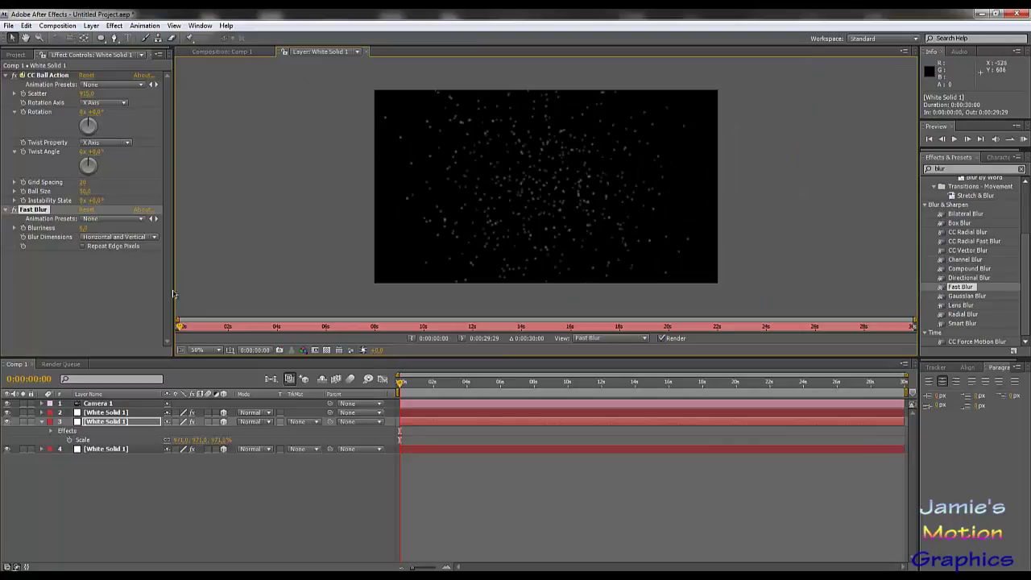
Turn off Live Update and close the White Solid 1 Layer panel to show Comp 1
{"action": "left_click", "coordinate": [225, 525]}
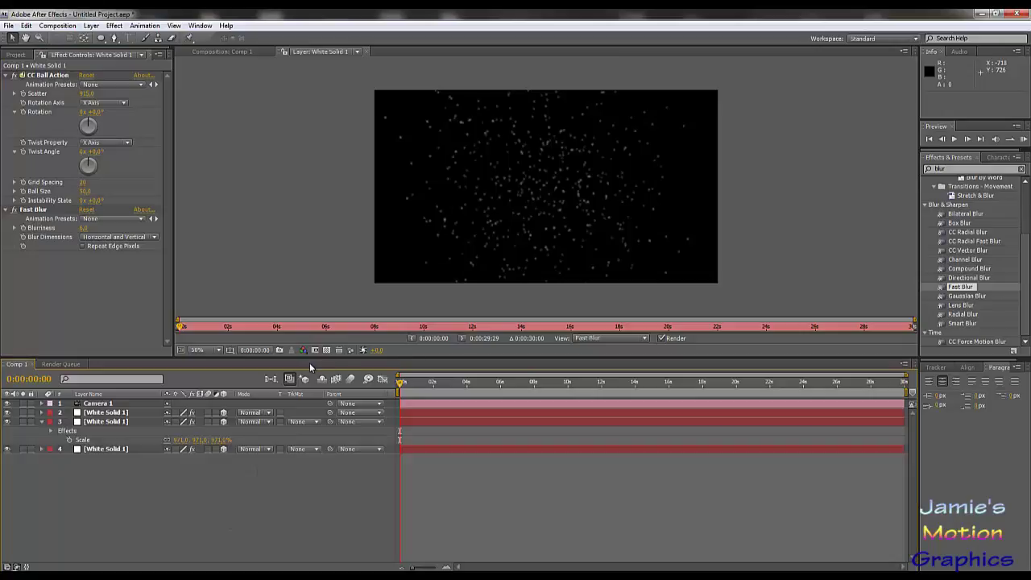
{"action": "left_click", "coordinate": [289, 378]}
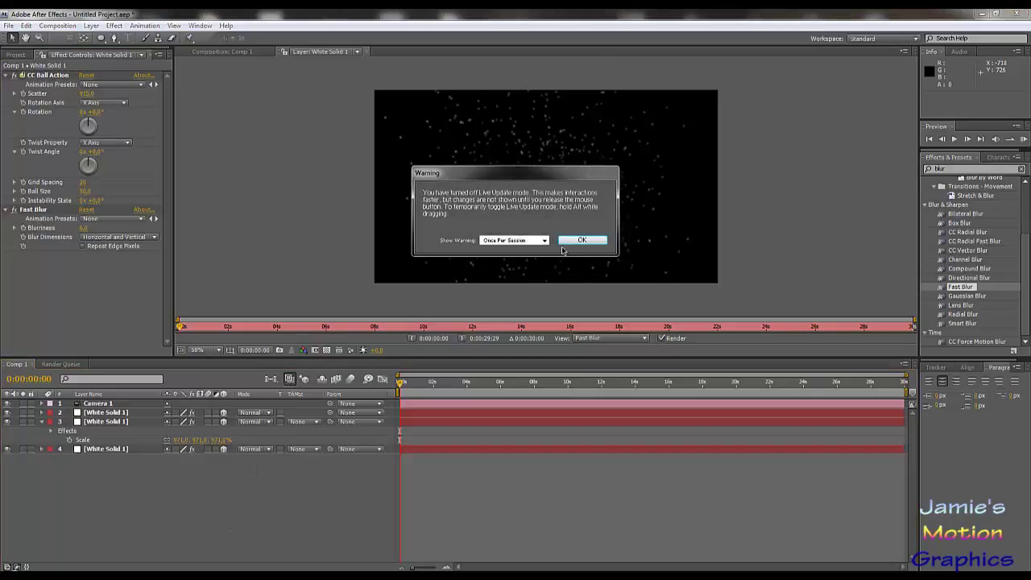
{"action": "left_click", "coordinate": [570, 241]}
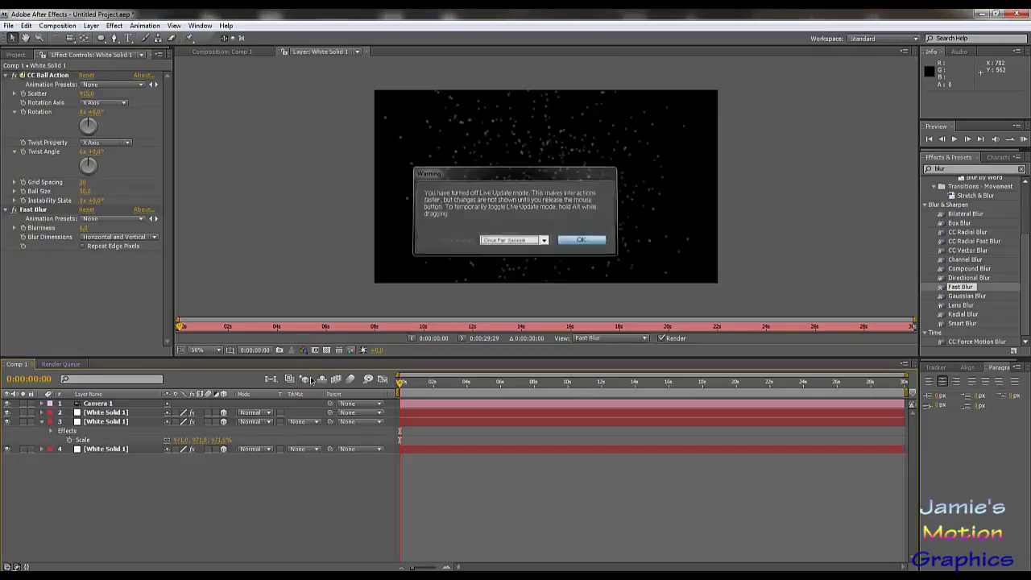
{"action": "left_click", "coordinate": [328, 259]}
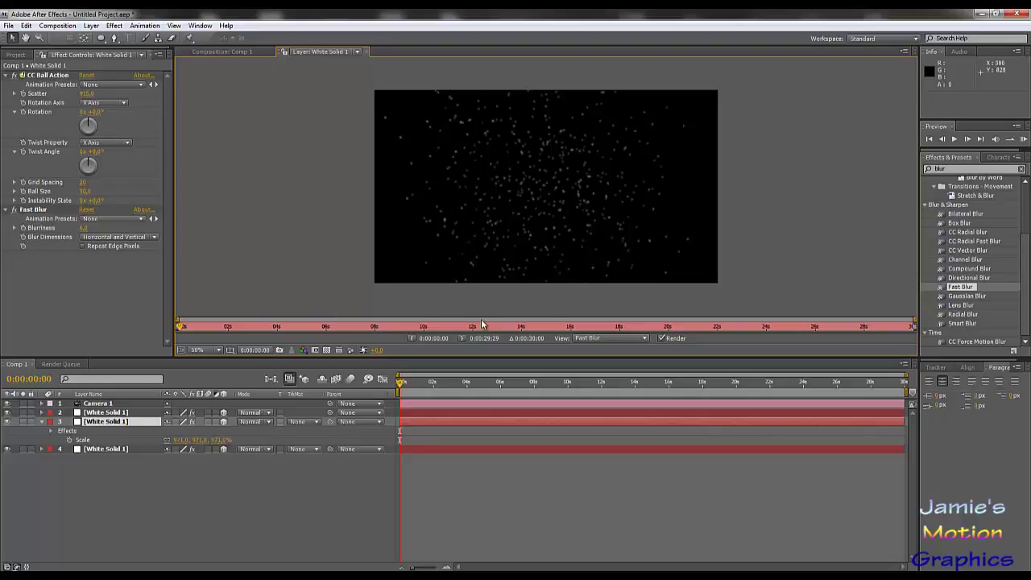
{"action": "left_click", "coordinate": [367, 51]}
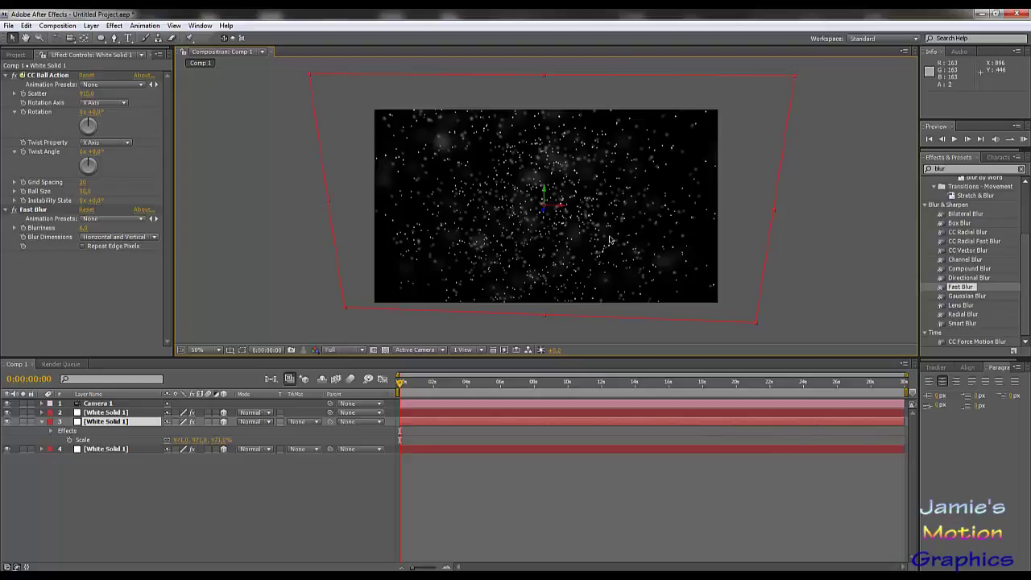
Lower the Opacity of the third White Solid 1 star layer
{"action": "left_click", "coordinate": [111, 413]}
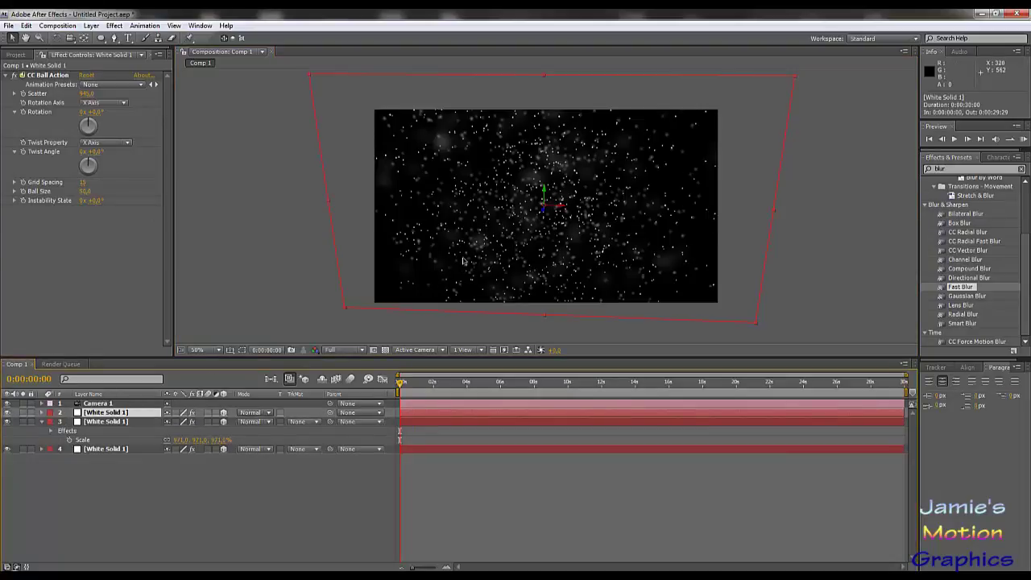
{"action": "left_click", "coordinate": [119, 422]}
{"action": "left_click", "coordinate": [122, 449], "text": "ctrl"}
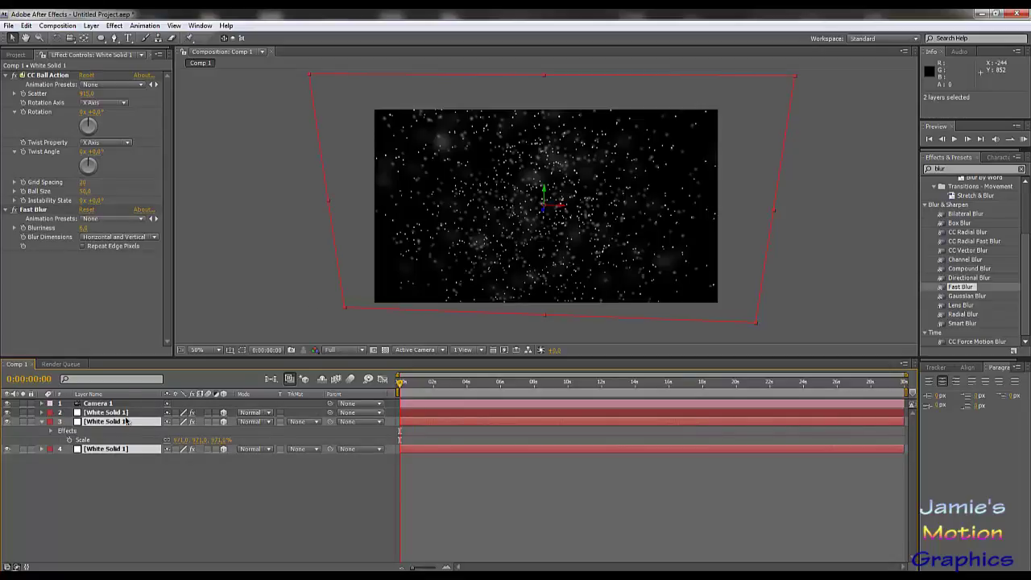
{"action": "left_click", "coordinate": [126, 463]}
{"action": "left_click", "coordinate": [113, 422]}
{"action": "key", "text": "t"}
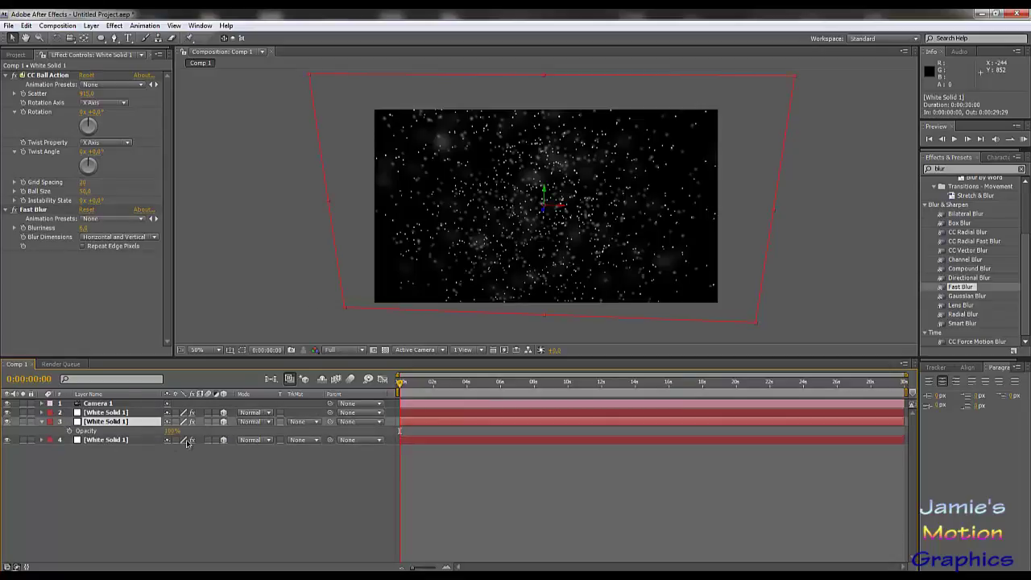
{"action": "key", "text": "alt+shift+t"}
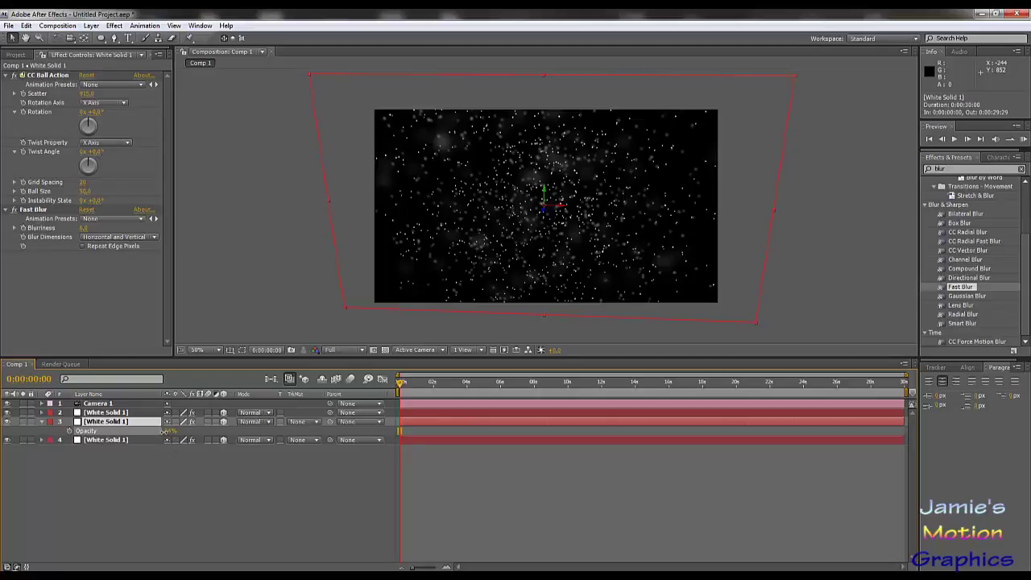
{"action": "mouse_move", "coordinate": [163, 435]}
{"action": "left_mouse_down"}
{"action": "mouse_move", "coordinate": [171, 440]}
{"action": "mouse_move", "coordinate": [160, 431]}
{"action": "left_mouse_up"}
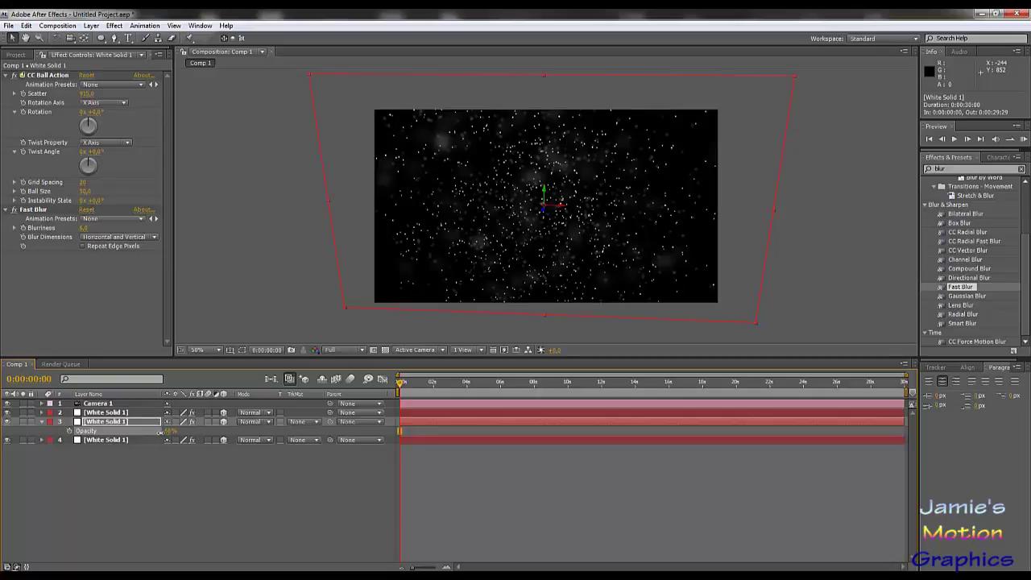
Set the bottom star solid layer's Opacity to 44%
{"action": "left_click", "coordinate": [130, 441]}
{"action": "key", "text": "t"}
{"action": "key", "text": "alt+shift+t"}
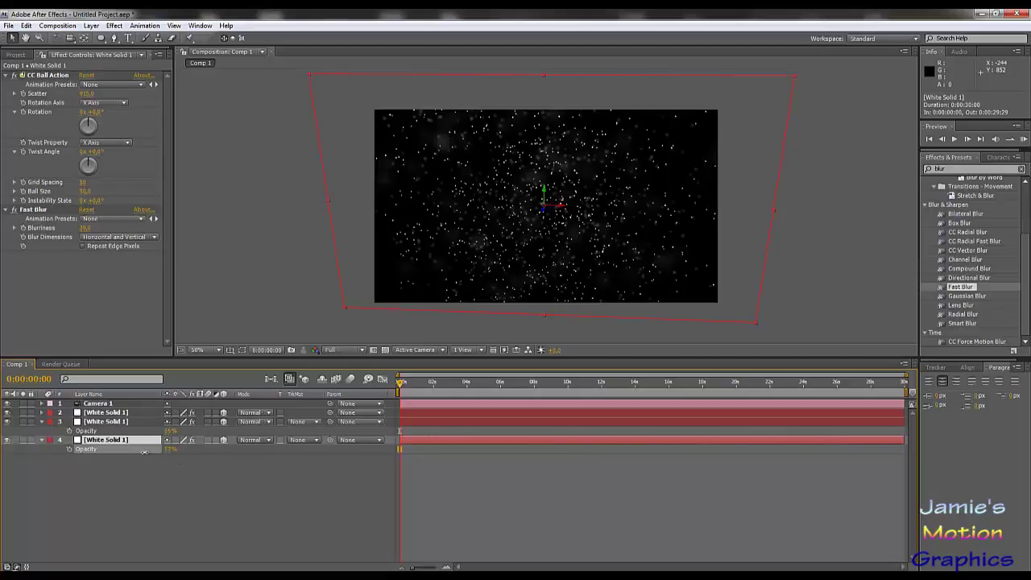
{"action": "left_click", "coordinate": [164, 495]}
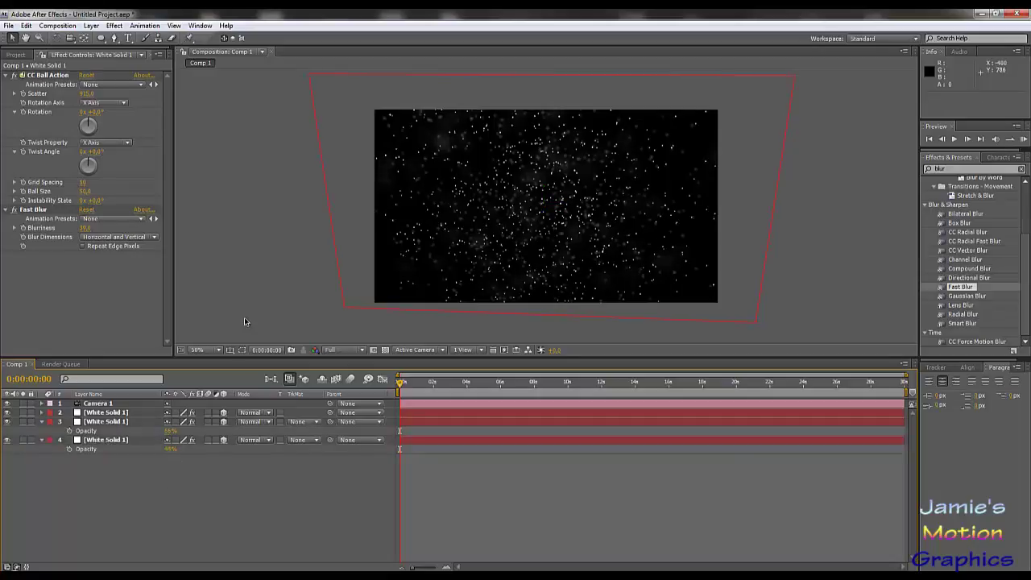
{"action": "scroll", "coordinate": [545, 231], "scroll_direction": "up", "scroll_amount": 2}
{"action": "scroll", "coordinate": [545, 231], "scroll_direction": "down", "scroll_amount": 2}
{"action": "scroll", "coordinate": [545, 231], "scroll_direction": "up", "scroll_amount": 2}
{"action": "scroll", "coordinate": [545, 231], "scroll_direction": "down", "scroll_amount": 1}
{"action": "scroll", "coordinate": [545, 231], "scroll_direction": "up", "scroll_amount": 2}
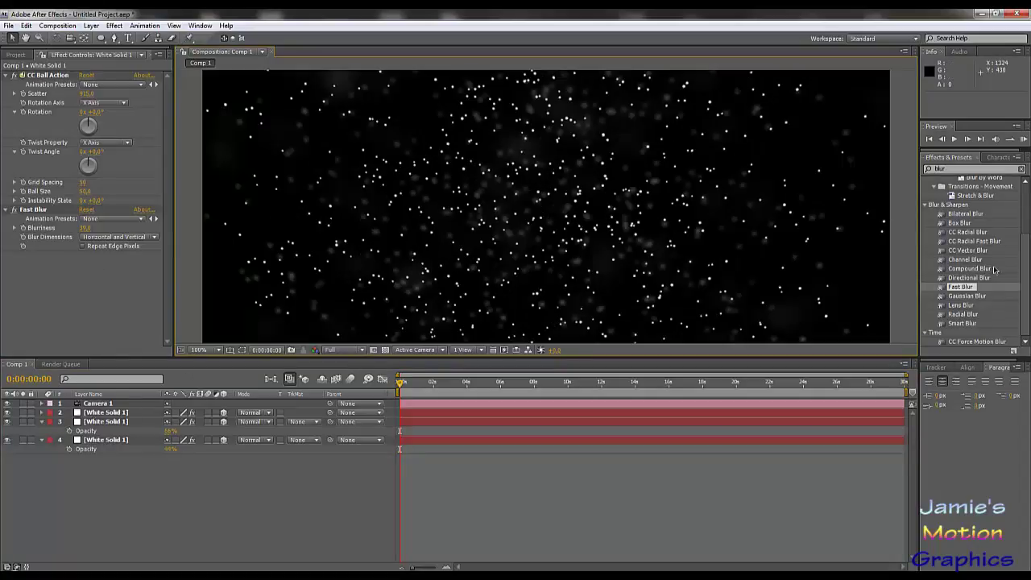
Create a new adjustment layer and apply Fast Blur to it
{"action": "left_click", "coordinate": [95, 26]}
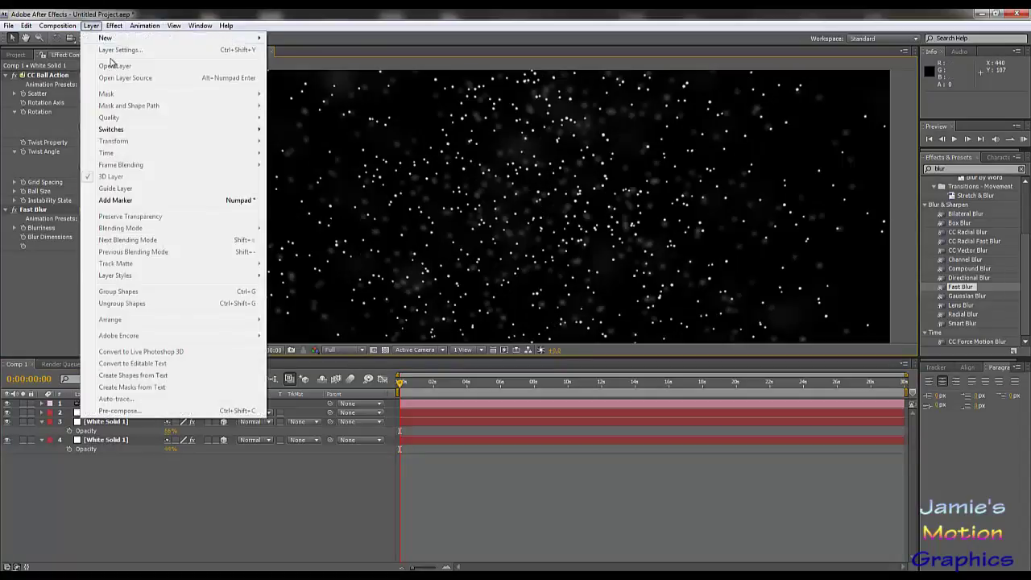
{"action": "mouse_move", "coordinate": [153, 38]}
{"action": "left_click", "coordinate": [318, 108]}
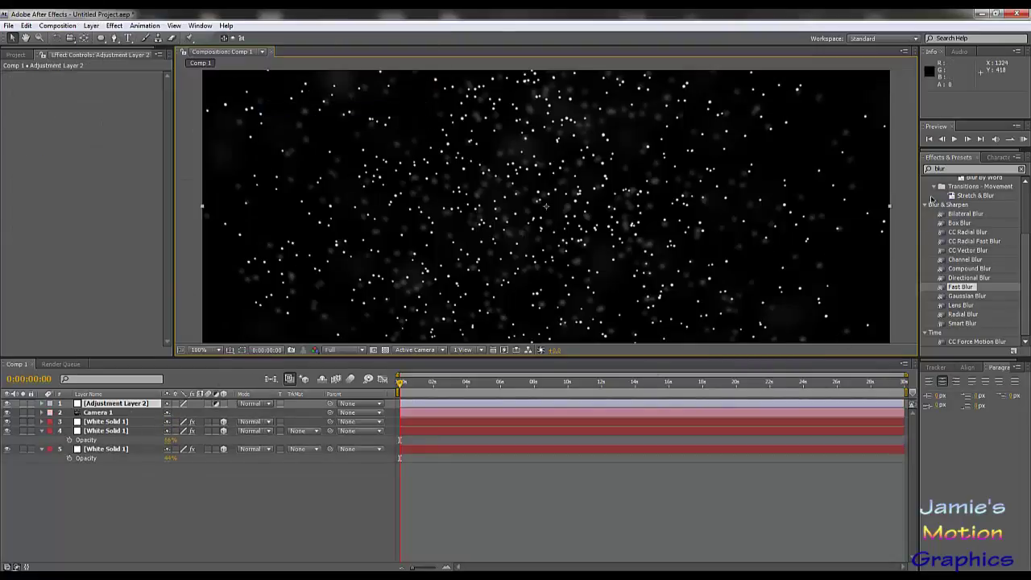
{"action": "left_click_drag", "start_coordinate": [959, 287], "coordinate": [122, 404]}
{"action": "scroll", "coordinate": [430, 274], "scroll_direction": "down", "scroll_amount": 1}
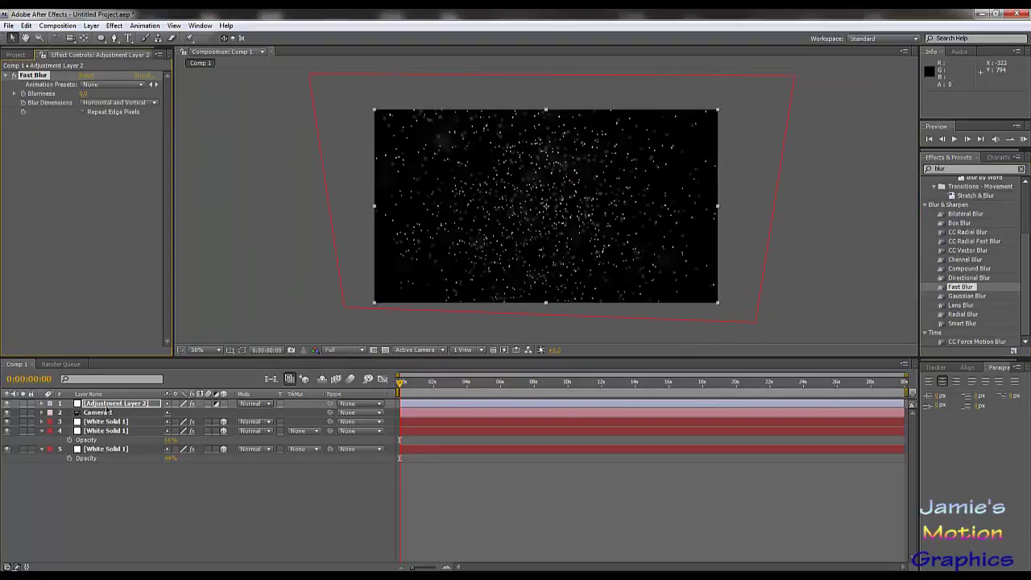
Set the adjustment layer's Fast Blur Blurriness to 3.0 and inspect the softened stars
{"action": "left_click", "coordinate": [84, 94]}
{"action": "type", "text": "3"}
{"action": "key", "text": "Return"}
{"action": "key", "text": "period"}
{"action": "key", "text": "comma"}
{"action": "key", "text": "period"}
{"action": "key", "text": "period"}
{"action": "key", "text": "period"}
{"action": "key", "text": "comma"}
{"action": "key", "text": "comma"}
{"action": "key", "text": "comma"}
{"action": "key", "text": "period"}
{"action": "key", "text": "comma"}
{"action": "key", "text": "comma"}
{"action": "key", "text": "comma"}
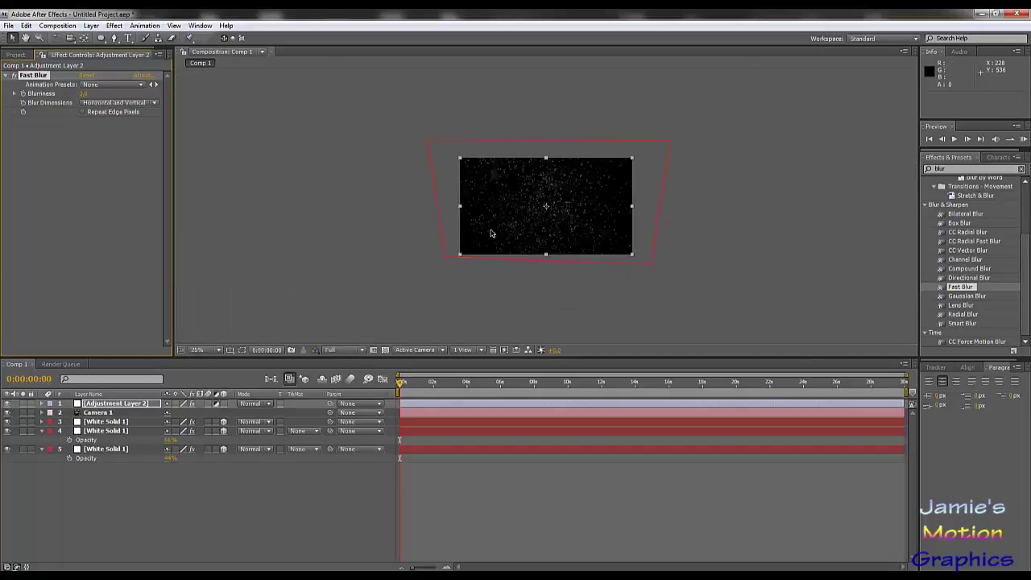
{"action": "key", "text": "period"}
{"action": "key", "text": "period"}
{"action": "key", "text": "period"}
{"action": "key", "text": "comma"}
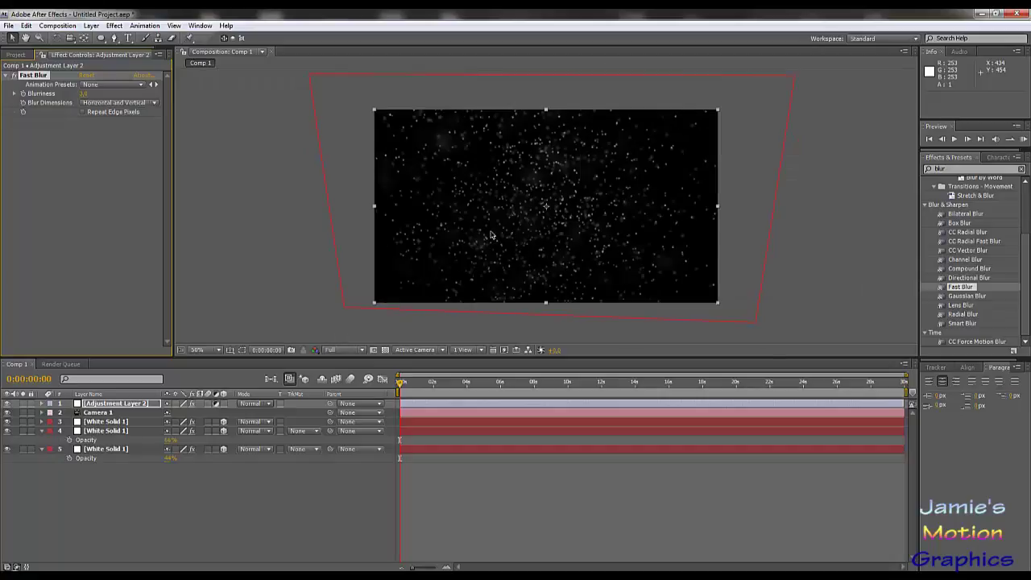
{"action": "left_click", "coordinate": [105, 422]}
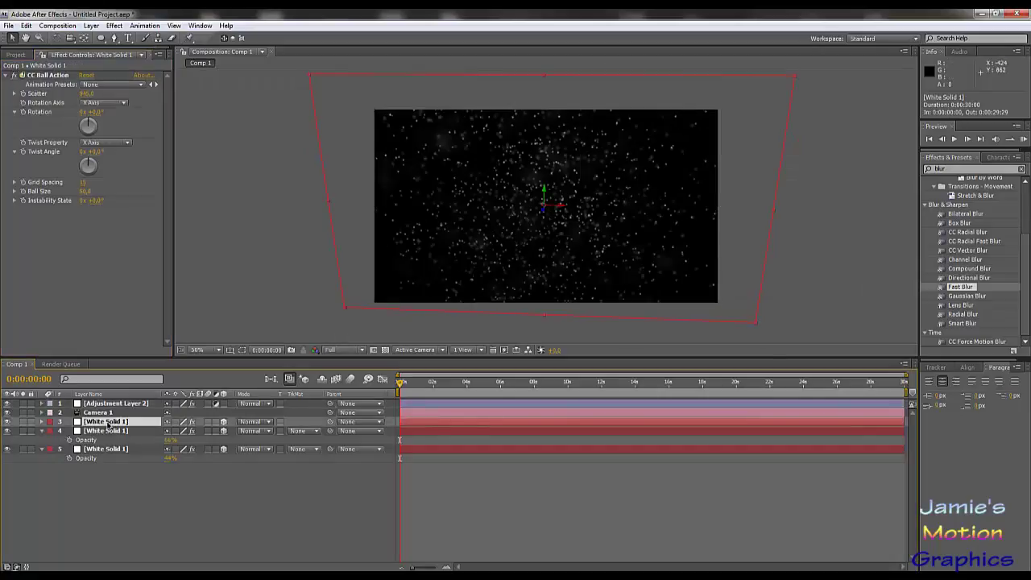
Reduce the third star solid's CC Ball Action Ball Size to about 49
{"action": "left_click", "coordinate": [83, 191]}
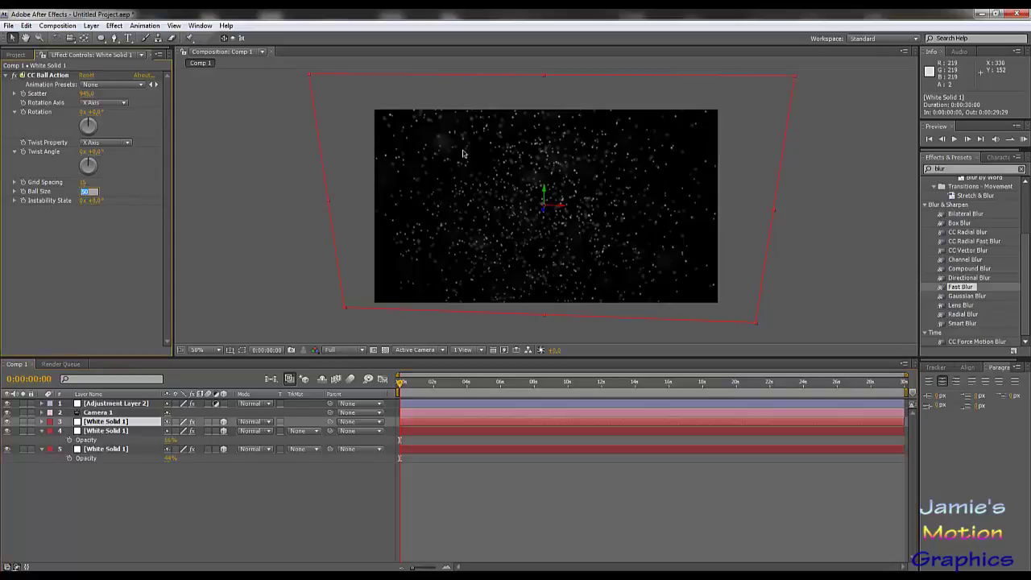
{"action": "key", "text": "Return"}
{"action": "key", "text": "slash"}
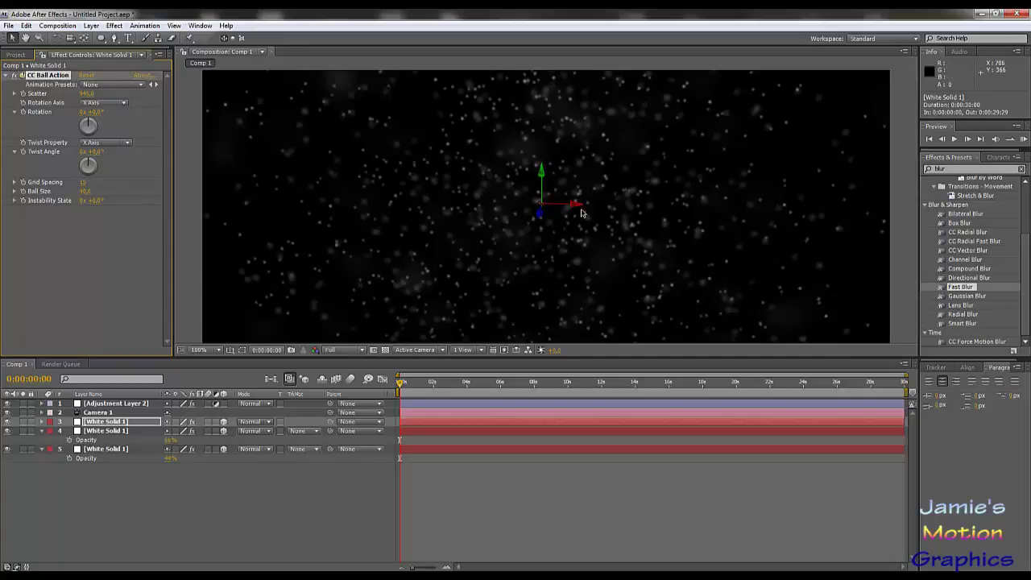
{"action": "key", "text": "comma"}
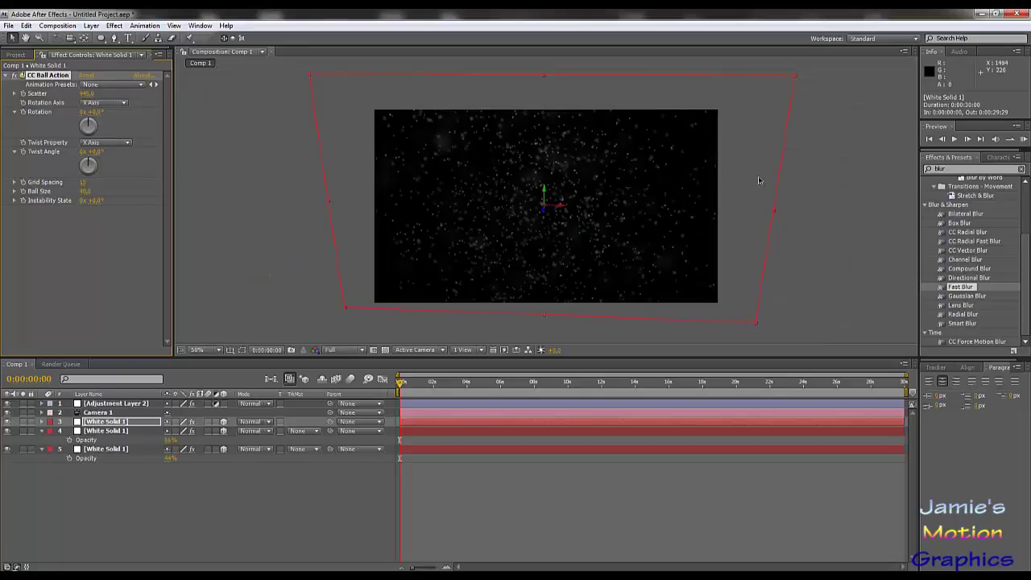
{"action": "key", "text": "slash"}
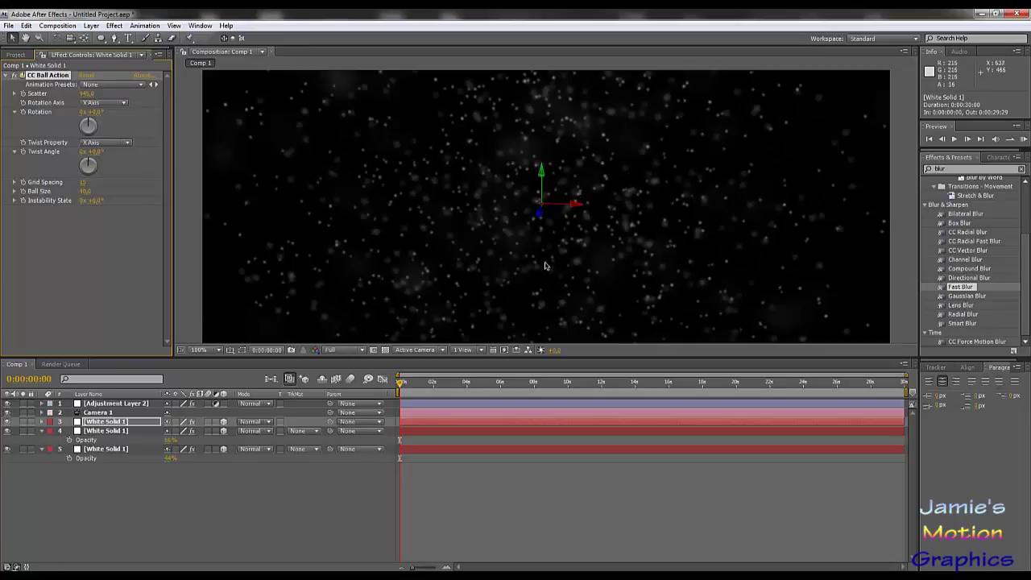
{"action": "key", "text": "comma"}
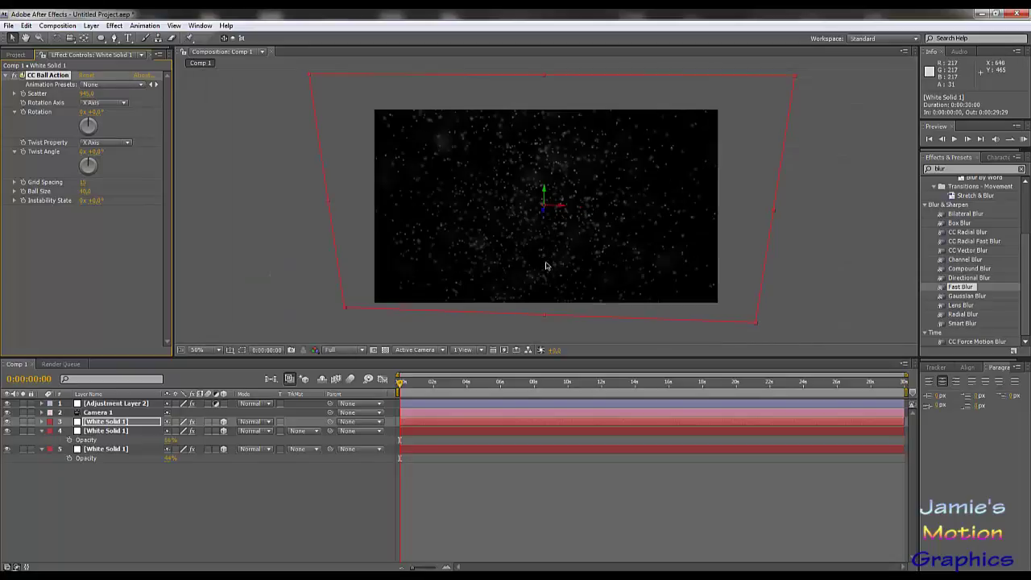